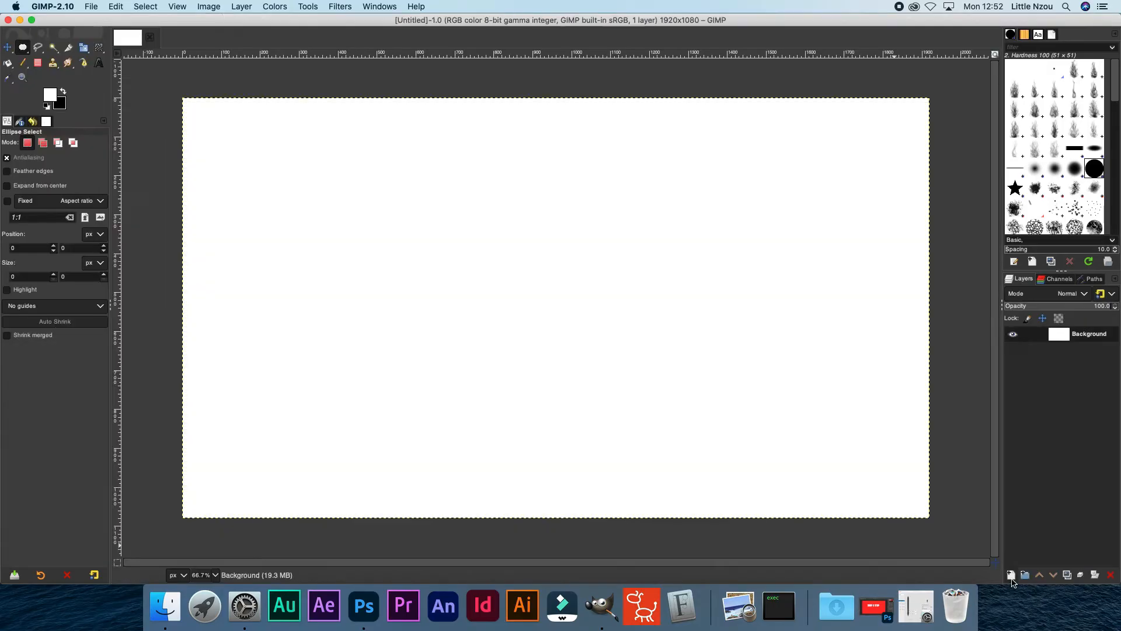
Add a horizontal guide through the vertical middle of the canvas.
{"action": "left_click", "coordinate": [214, 9]}
{"action": "mouse_move", "coordinate": [268, 220]}
{"action": "left_click", "coordinate": [351, 217]}
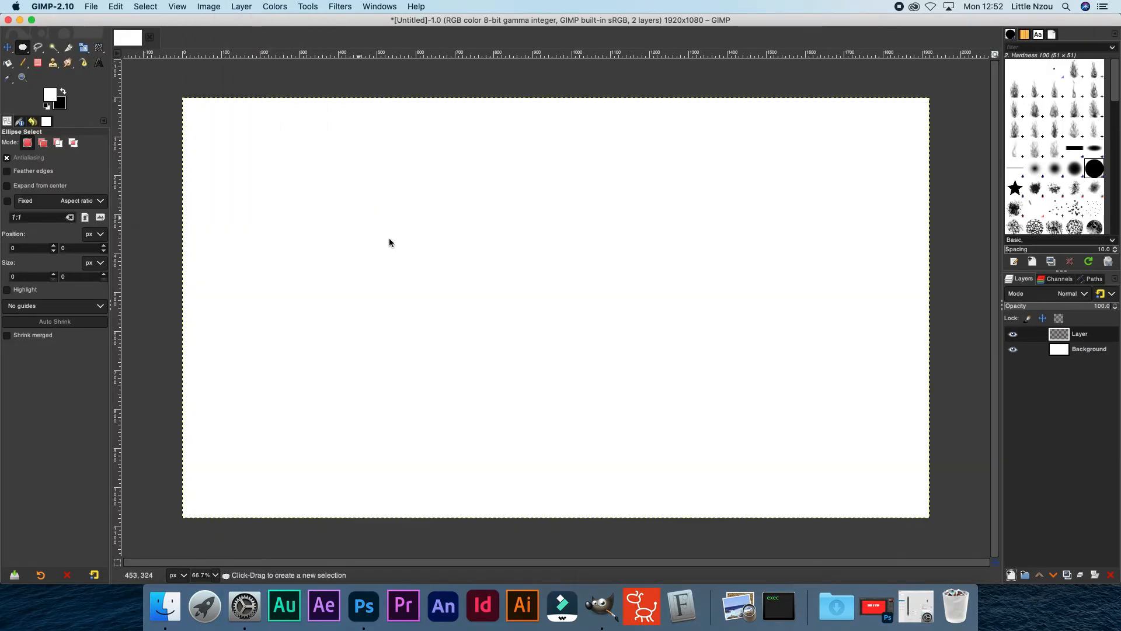
{"action": "left_click", "coordinate": [639, 351]}
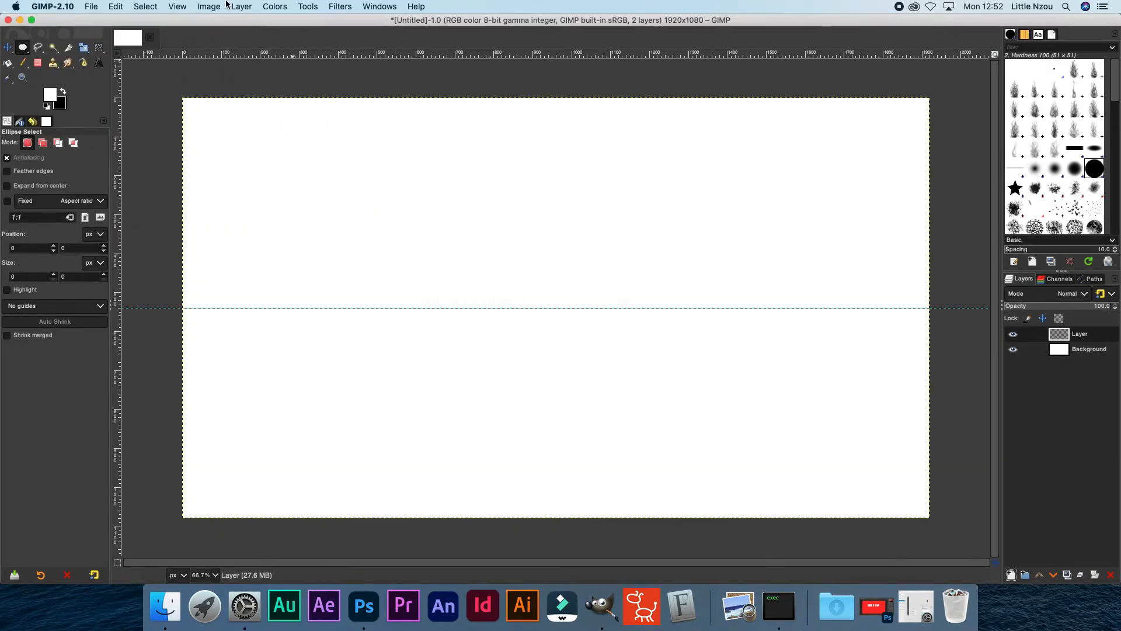
Add a vertical guide through the canvas centre and two more horizontal guides, one slightly above and one slightly below the middle guide.
{"action": "left_click", "coordinate": [218, 8]}
{"action": "mouse_move", "coordinate": [275, 216]}
{"action": "left_click", "coordinate": [374, 217]}
{"action": "left_click", "coordinate": [649, 278]}
{"action": "left_click", "coordinate": [631, 310]}
{"action": "left_click", "coordinate": [640, 352]}
{"action": "left_click_drag", "start_coordinate": [412, 51], "coordinate": [520, 281]}
{"action": "left_click_drag", "start_coordinate": [520, 56], "coordinate": [527, 333]}
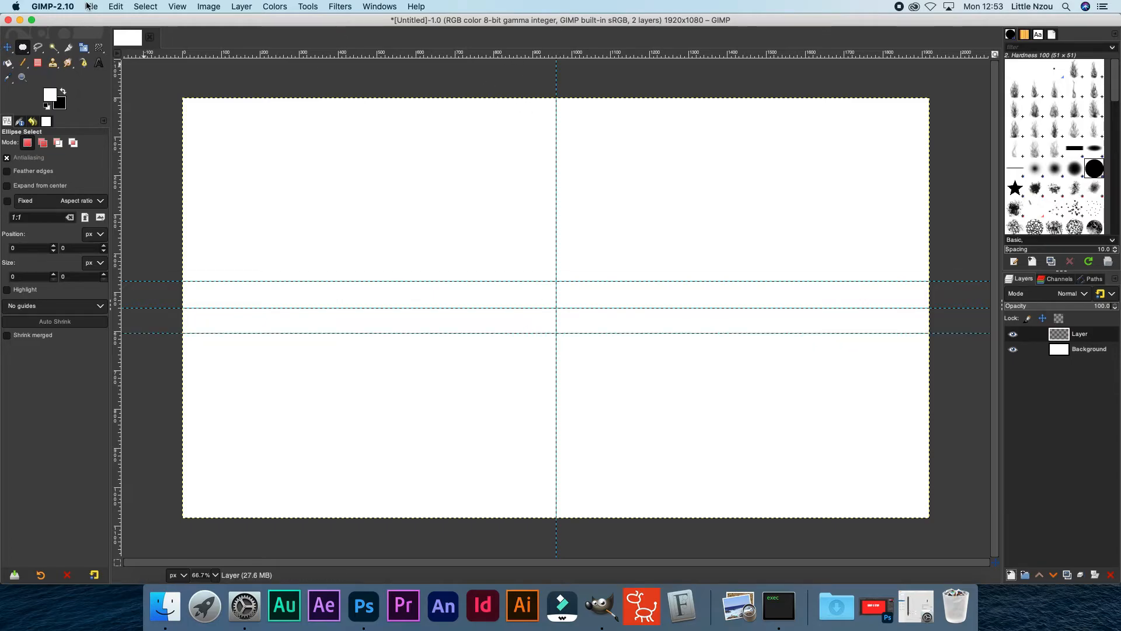
Make a 294 × 294 px circular selection centred on the guide intersection and stroke it in black.
{"action": "left_click_drag", "start_coordinate": [506, 258], "coordinate": [618, 371]}
{"action": "left_click_drag", "start_coordinate": [572, 317], "coordinate": [568, 310]}
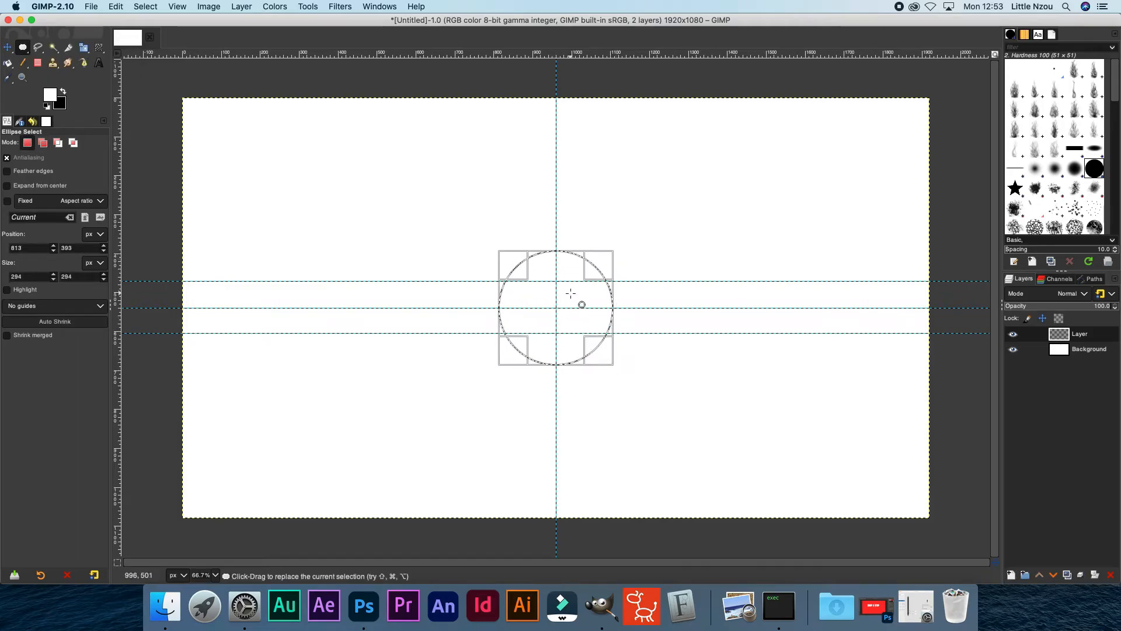
{"action": "right_click", "coordinate": [544, 253]}
{"action": "mouse_move", "coordinate": [576, 283]}
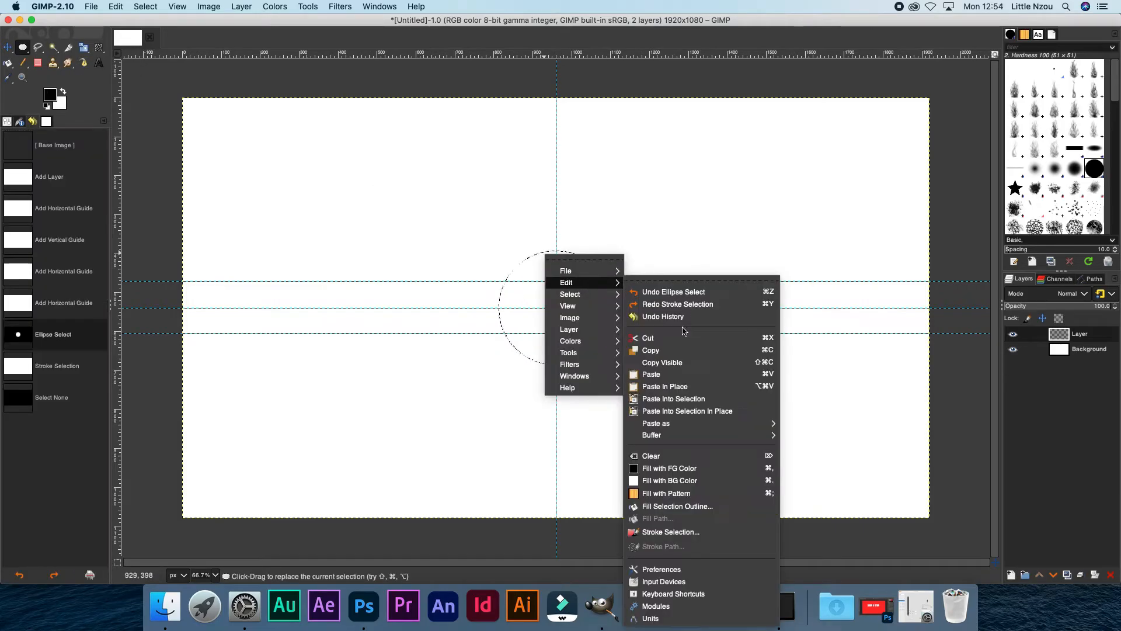
{"action": "left_click", "coordinate": [721, 531]}
{"action": "left_click", "coordinate": [796, 568]}
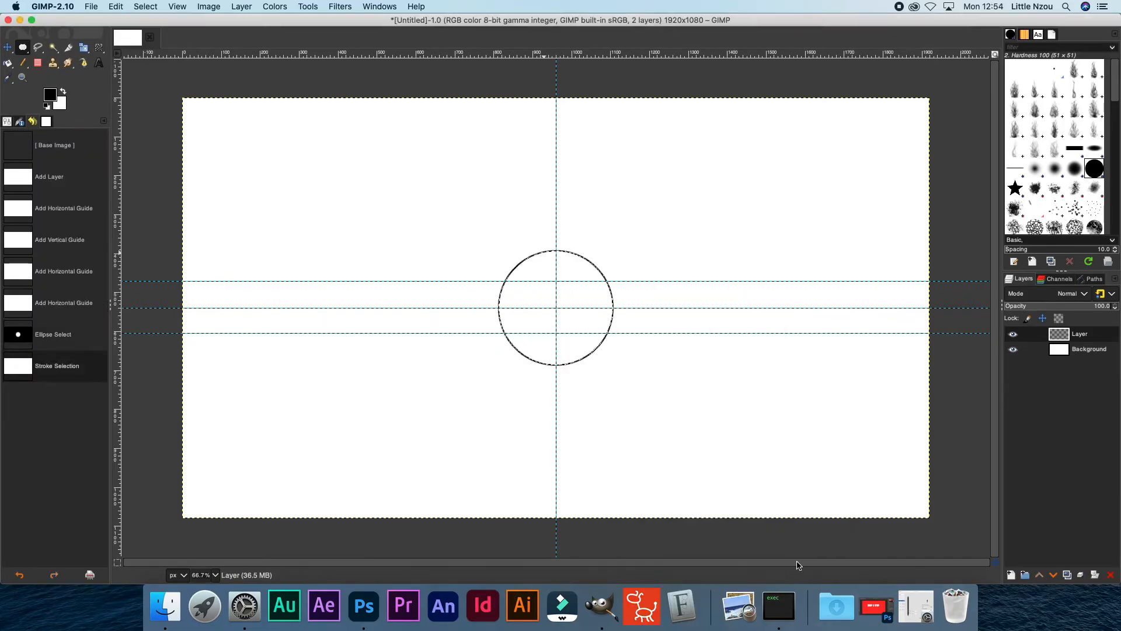
Clear the circular selection and add a new transparent layer above the circle's layer.
{"action": "right_click", "coordinate": [545, 255]}
{"action": "mouse_move", "coordinate": [573, 295]}
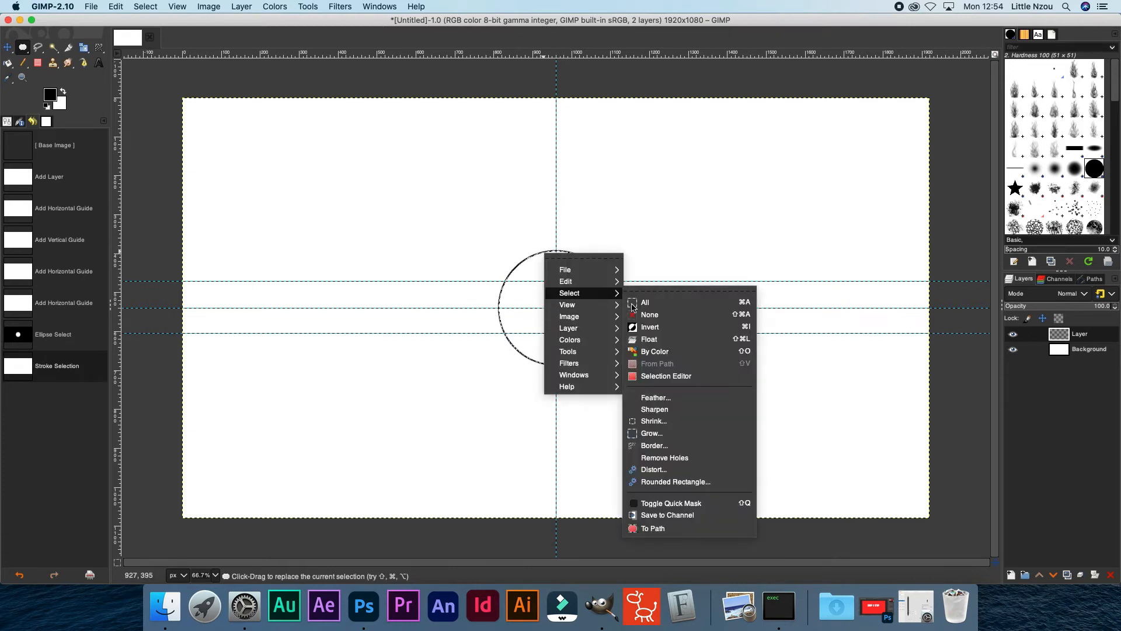
{"action": "left_click", "coordinate": [658, 314]}
{"action": "left_click", "coordinate": [1012, 574]}
{"action": "left_click", "coordinate": [1089, 569]}
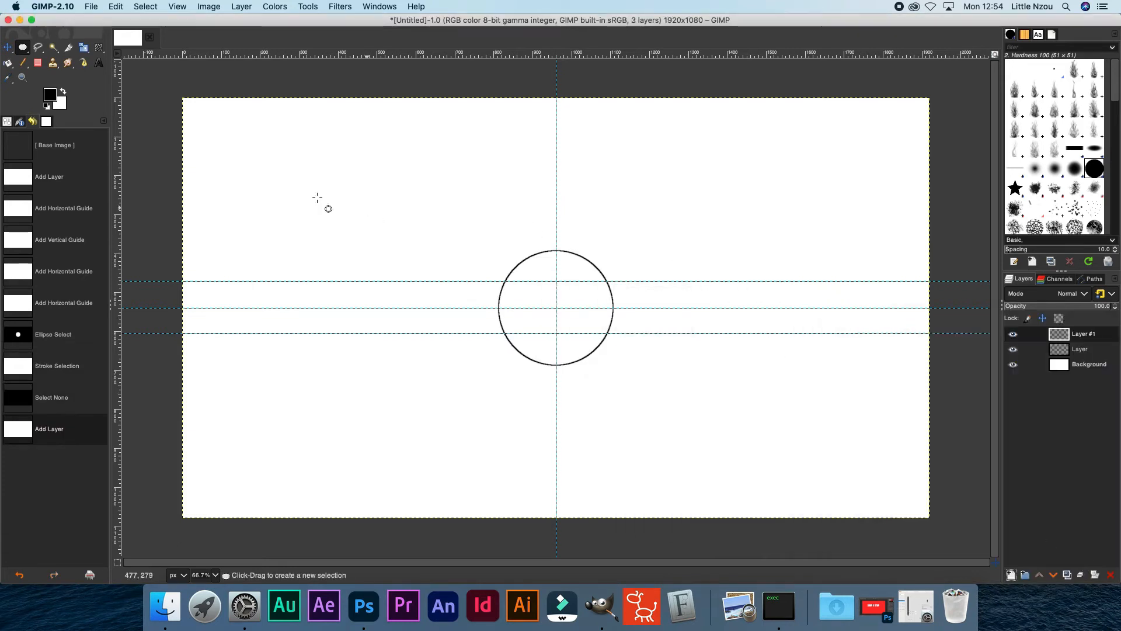
Stroke a wide black rectangle between the outer horizontal guides, centred on the vertical guide, and clear the selection.
{"action": "key", "text": "r"}
{"action": "left_click_drag", "start_coordinate": [429, 282], "coordinate": [735, 337]}
{"action": "left_click_drag", "start_coordinate": [667, 308], "coordinate": [642, 309]}
{"action": "right_click", "coordinate": [657, 292]}
{"action": "mouse_move", "coordinate": [681, 322]}
{"action": "left_click", "coordinate": [810, 536]}
{"action": "left_click", "coordinate": [889, 571]}
{"action": "right_click", "coordinate": [656, 299]}
{"action": "left_click", "coordinate": [765, 362]}
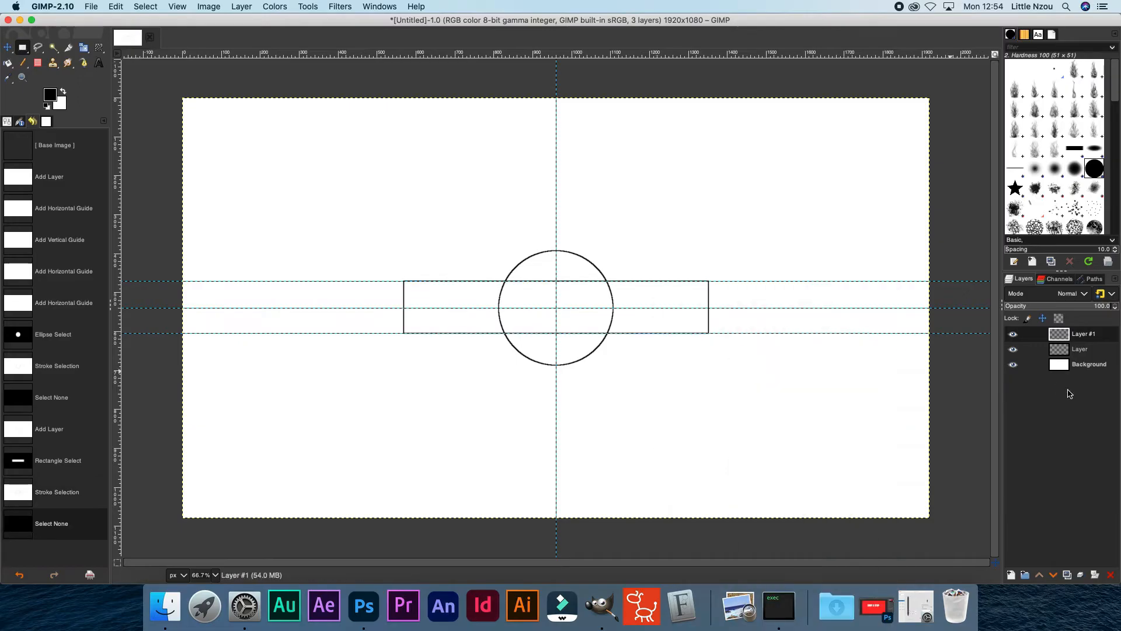
Rename the circle's layer "circle" and the rectangle's layer "bg rectangle".
{"action": "double_click", "coordinate": [1081, 350]}
{"action": "key", "text": "Return"}
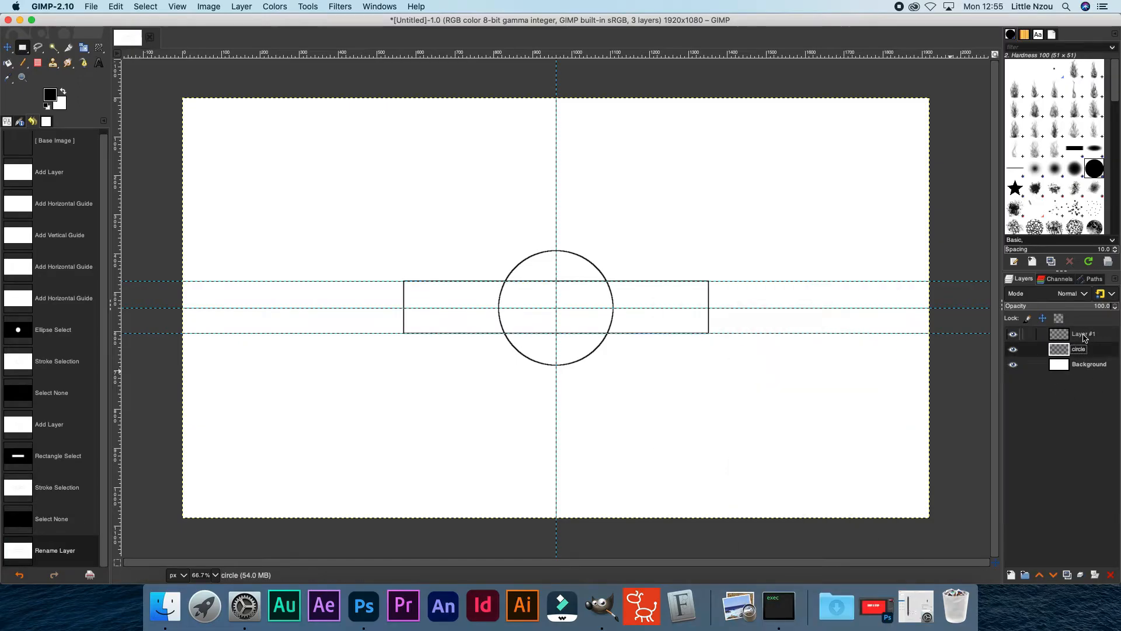
{"action": "double_click", "coordinate": [1079, 336]}
{"action": "type", "text": "bg rectangle"}
{"action": "key", "text": "Return"}
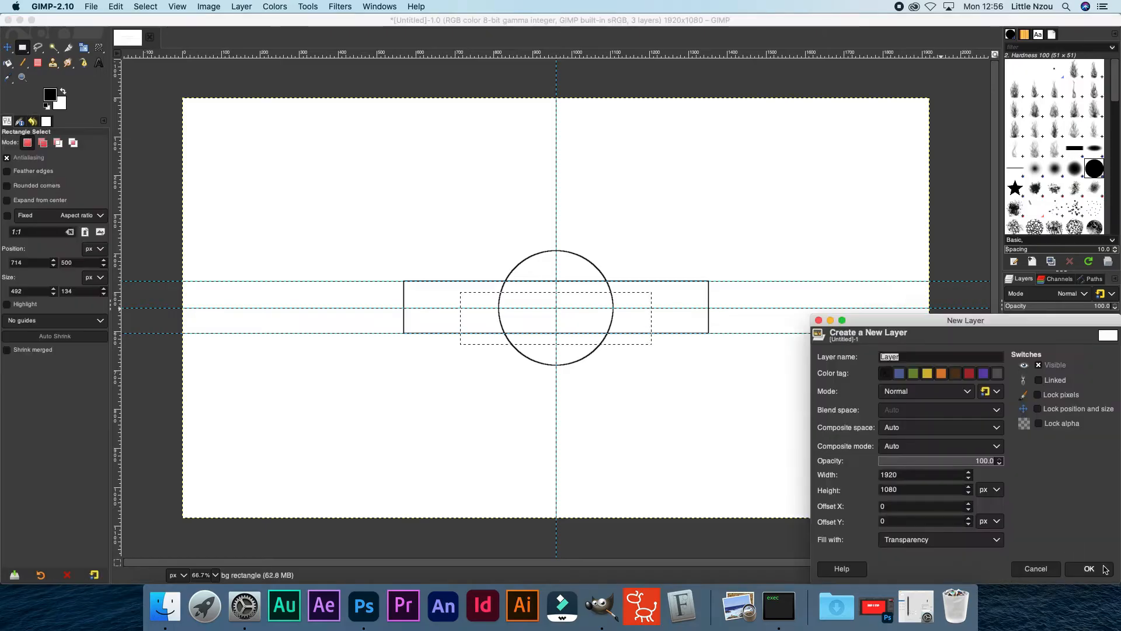
Add a transparent layer, stroke the 492 × 134 px rectangular selection on it in black, and clear the selection.
{"action": "key", "text": "Return"}
{"action": "right_click", "coordinate": [638, 324]}
{"action": "mouse_move", "coordinate": [658, 351]}
{"action": "left_click", "coordinate": [771, 538]}
{"action": "left_click", "coordinate": [853, 572]}
{"action": "right_click", "coordinate": [636, 323]}
{"action": "left_click", "coordinate": [759, 383]}
Rename the smaller rectangle's layer "front rect" and add another transparent layer above it.
{"action": "double_click", "coordinate": [1080, 334]}
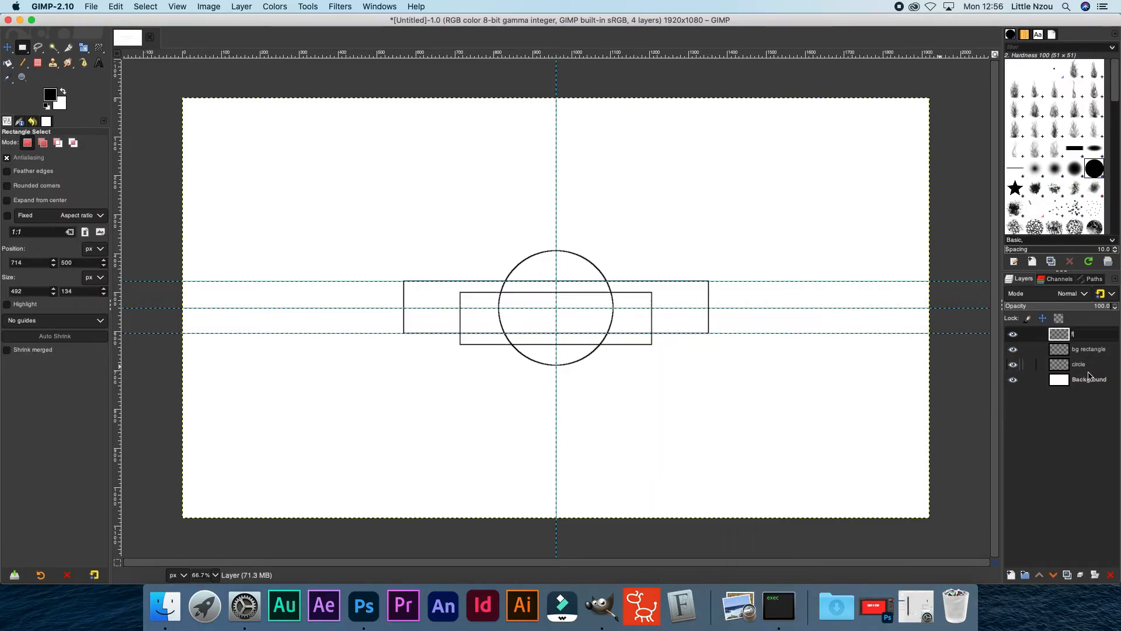
{"action": "key", "text": "Return"}
{"action": "left_click", "coordinate": [1011, 575]}
Draw a closed four-point path from the front rectangle's upper-left corner to the back rectangle's top edge, down to the front's bottom edge and its lower-left corner.
{"action": "scroll", "coordinate": [476, 290], "scroll_direction": "up", "scroll_amount": 4}
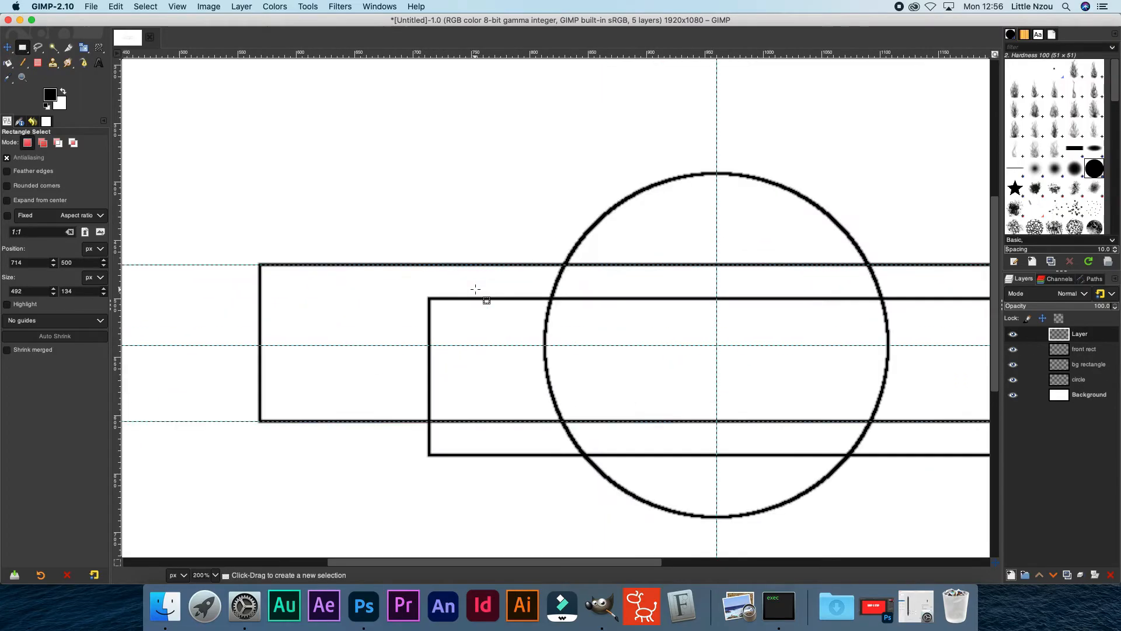
{"action": "left_click", "coordinate": [84, 63]}
{"action": "scroll", "coordinate": [411, 302], "scroll_direction": "up", "scroll_amount": 3}
{"action": "left_click", "coordinate": [404, 304]}
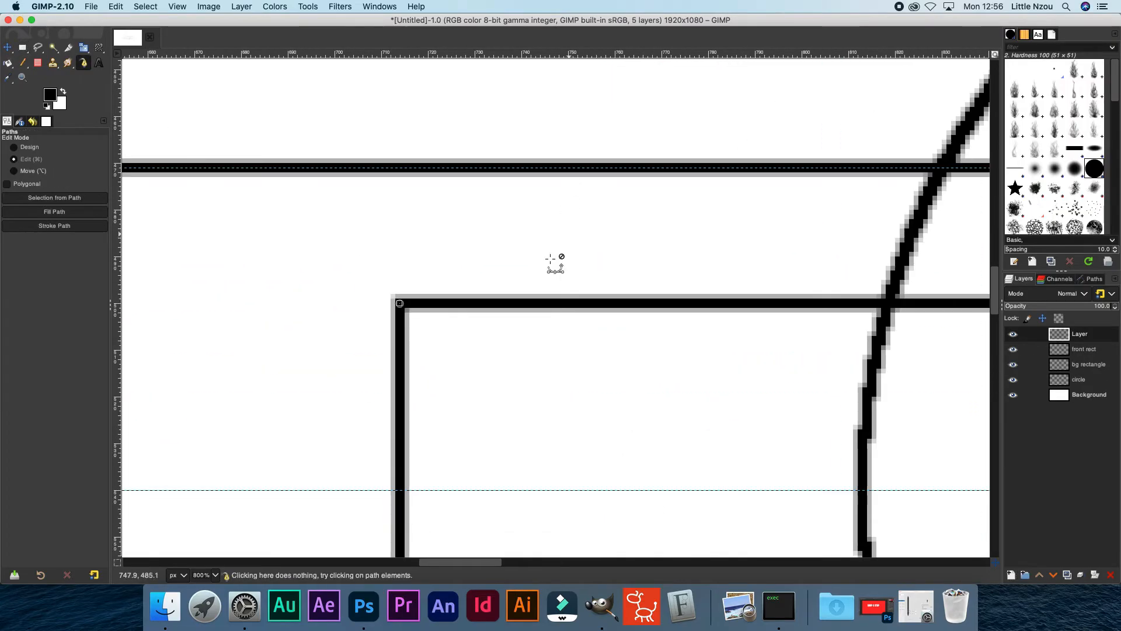
{"action": "scroll", "coordinate": [570, 205], "scroll_direction": "down", "scroll_amount": 4}
{"action": "left_click", "coordinate": [566, 236]}
{"action": "key", "text": "super+z"}
{"action": "left_click", "coordinate": [581, 235]}
{"action": "left_click", "coordinate": [587, 425]}
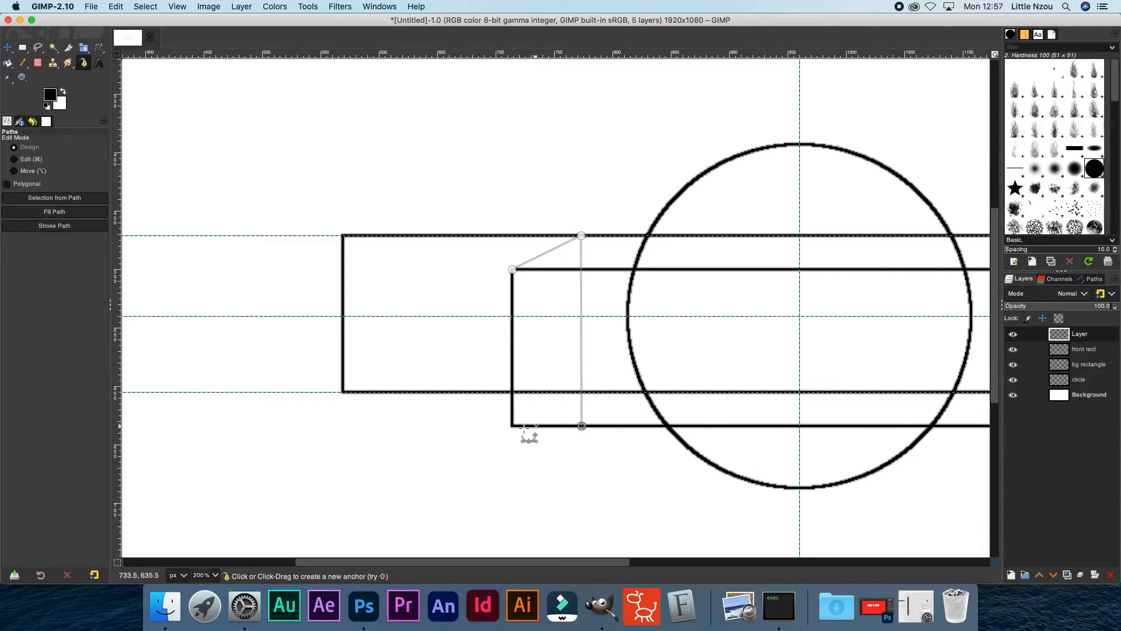
{"action": "key", "text": "super+z"}
{"action": "left_click", "coordinate": [32, 121]}
{"action": "left_click", "coordinate": [581, 426]}
{"action": "left_click", "coordinate": [513, 425]}
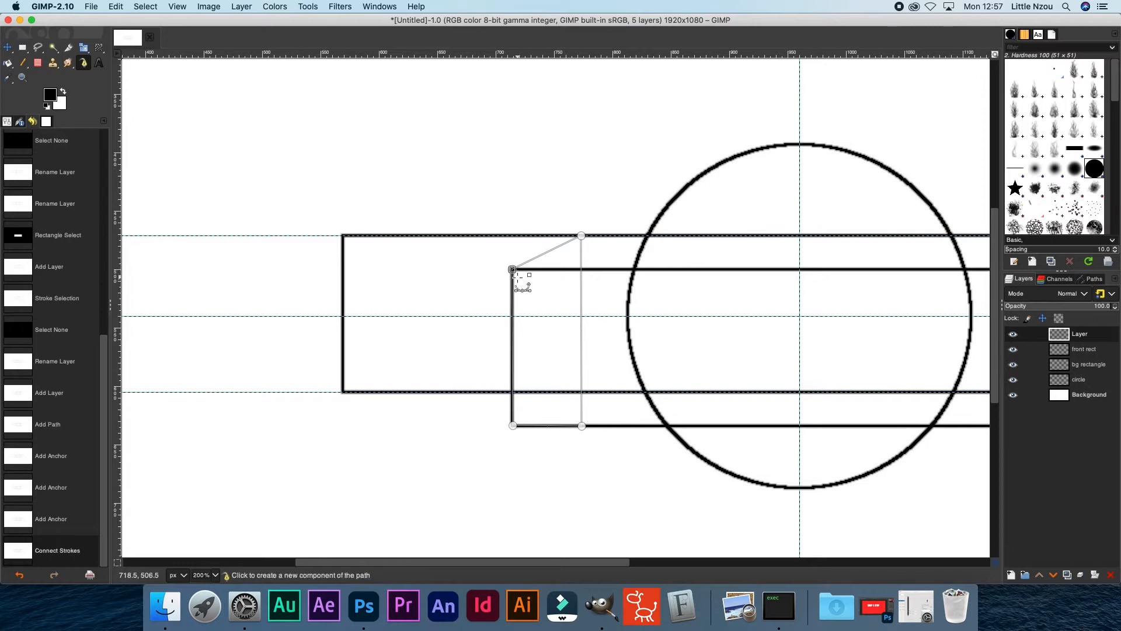
Stroke the four-point fold path with a 3 px solid black line.
{"action": "right_click", "coordinate": [583, 259]}
{"action": "mouse_move", "coordinate": [624, 290]}
{"action": "left_click", "coordinate": [718, 550]}
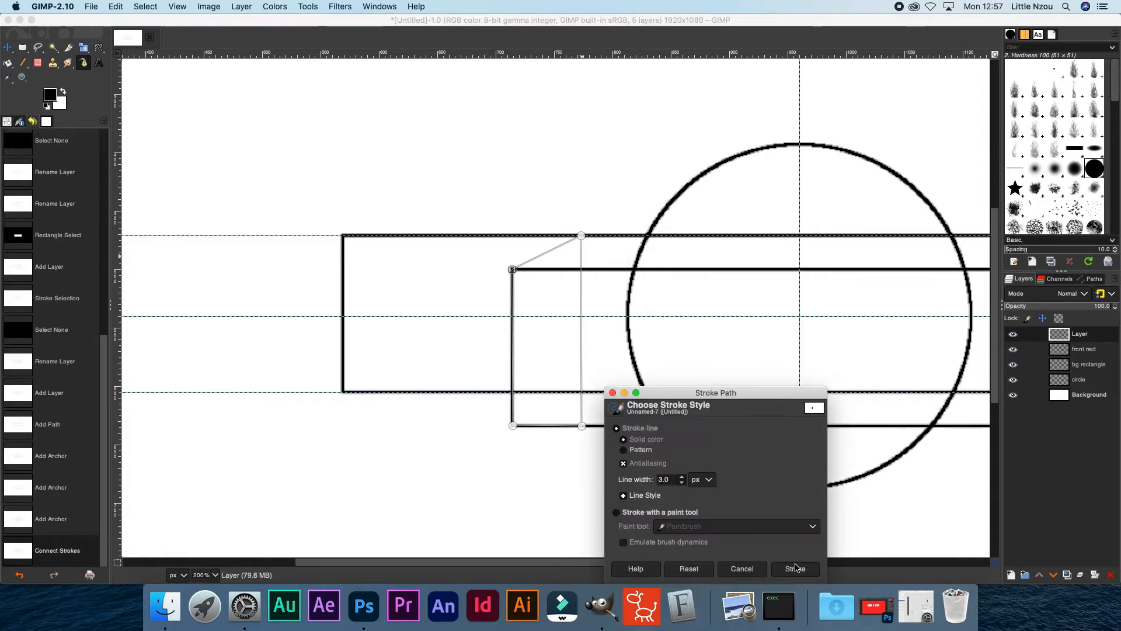
{"action": "left_click", "coordinate": [796, 569]}
{"action": "key", "text": "m"}
Draw a closed triangular path on the back rectangle's left end, with its tip pointing inward on the middle guide.
{"action": "left_click", "coordinate": [83, 62]}
{"action": "left_click", "coordinate": [343, 235]}
{"action": "left_click", "coordinate": [421, 316]}
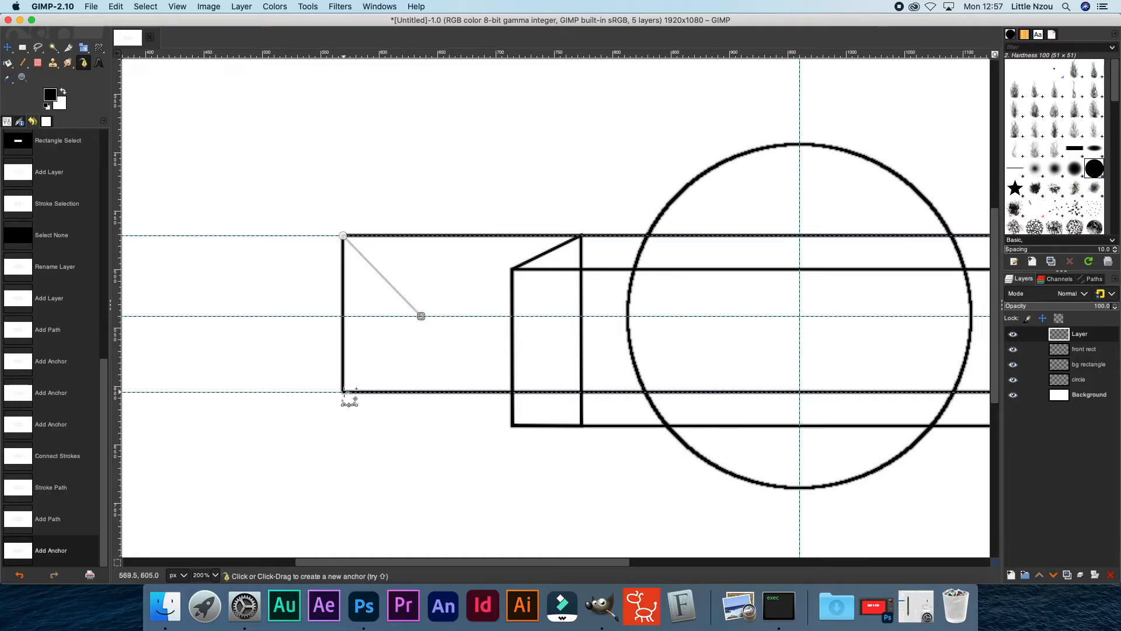
{"action": "left_click", "coordinate": [343, 392]}
{"action": "left_click", "coordinate": [344, 236], "text": "ctrl"}
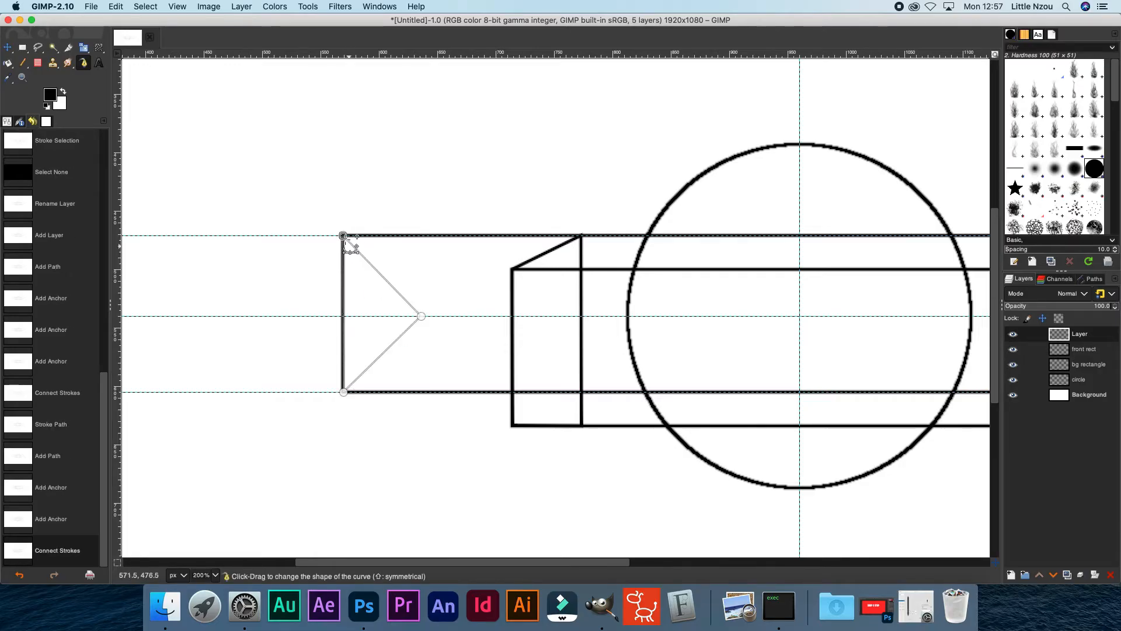
Stroke the triangular path in black and leave the Paths tool.
{"action": "right_click", "coordinate": [344, 238]}
{"action": "mouse_move", "coordinate": [356, 261]}
{"action": "left_click", "coordinate": [497, 514]}
{"action": "left_click", "coordinate": [564, 566]}
{"action": "left_click", "coordinate": [9, 48]}
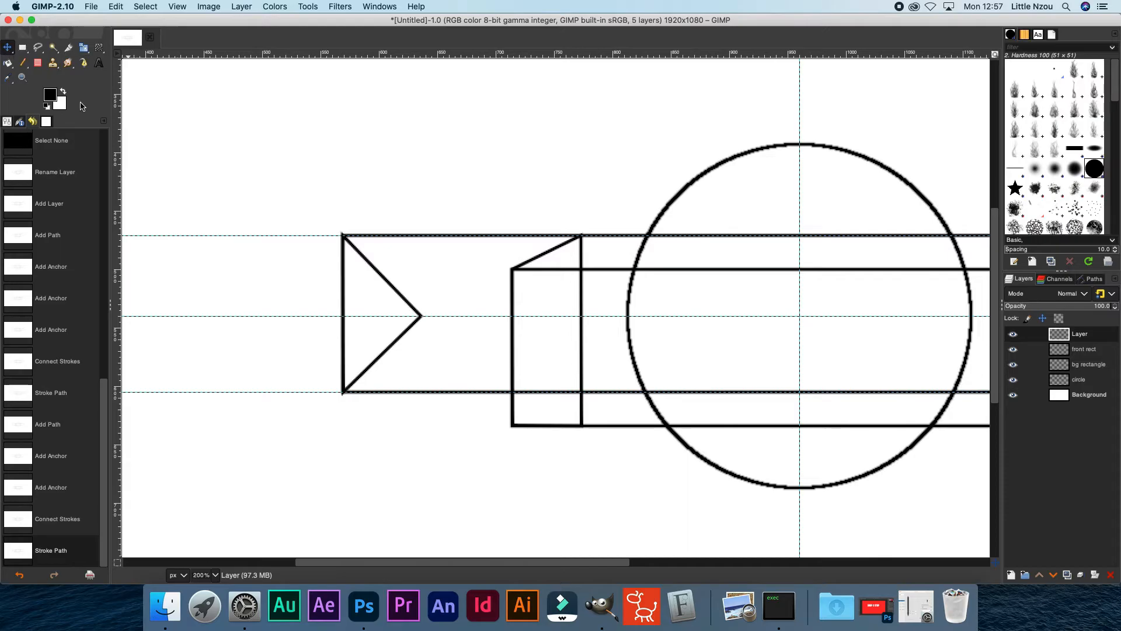
Rename the fold and triangle layer "inner shapes" and duplicate it.
{"action": "left_click", "coordinate": [35, 63]}
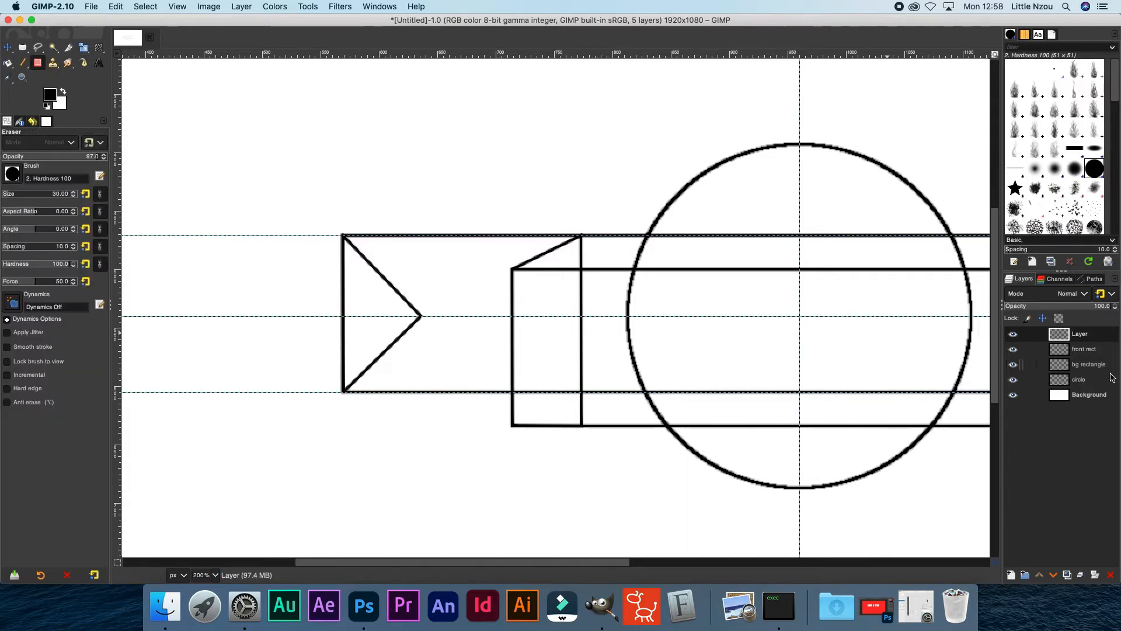
{"action": "key", "text": "Return"}
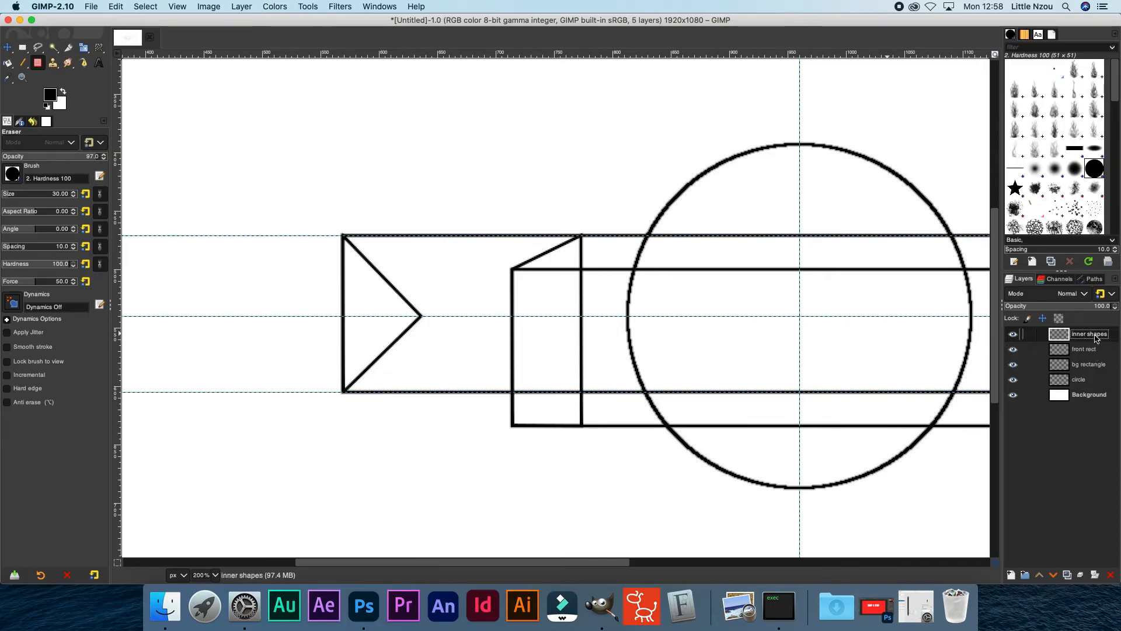
{"action": "right_click", "coordinate": [1097, 338]}
{"action": "left_click", "coordinate": [1019, 112]}
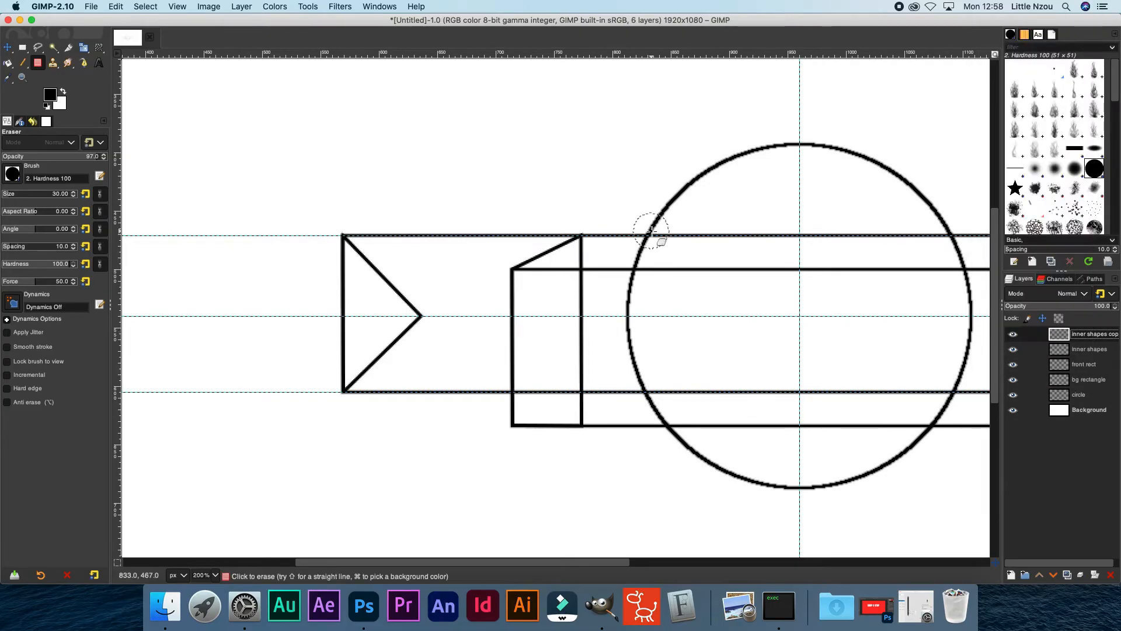
Flip the duplicated inner shapes layer horizontally and merge it down into the original inner shapes layer.
{"action": "key", "text": "1"}
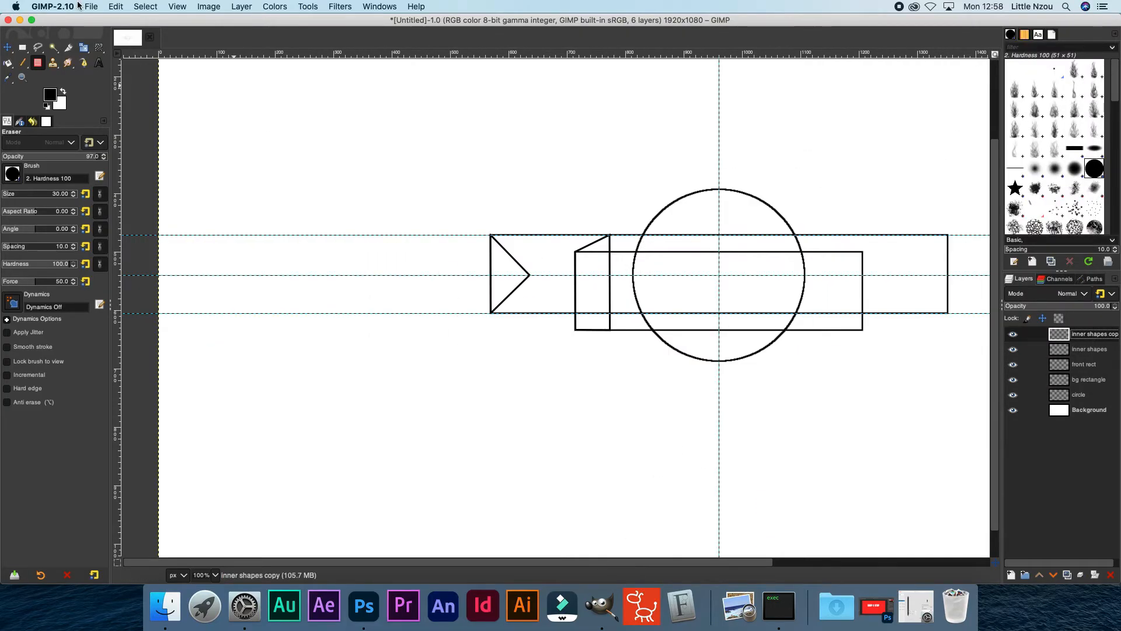
{"action": "left_click", "coordinate": [80, 49]}
{"action": "left_click", "coordinate": [123, 104]}
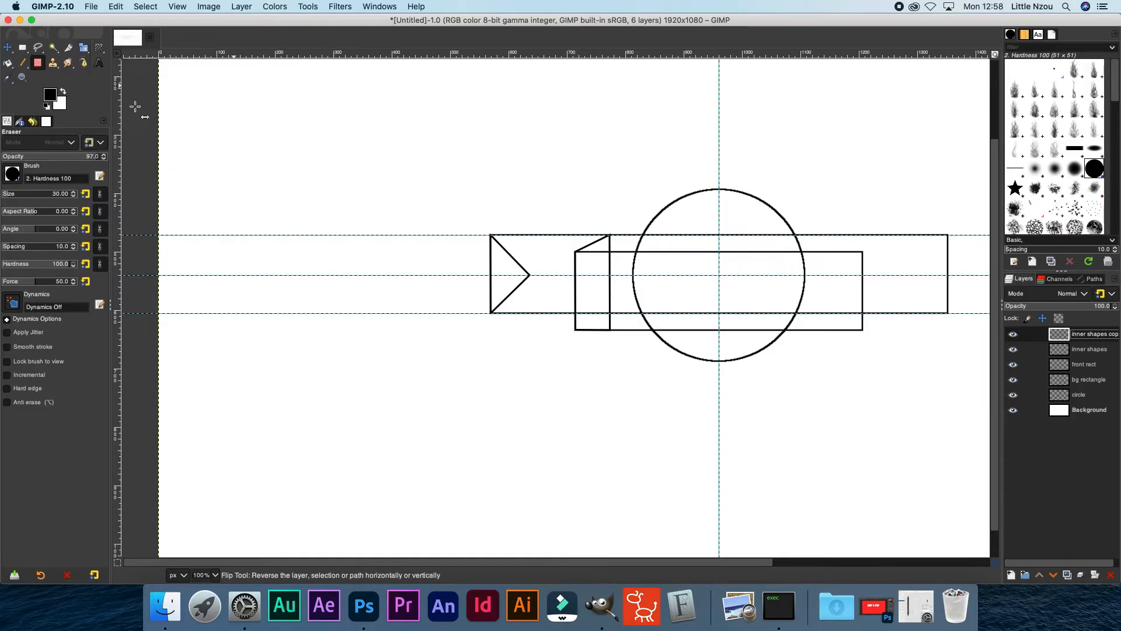
{"action": "left_click", "coordinate": [526, 271]}
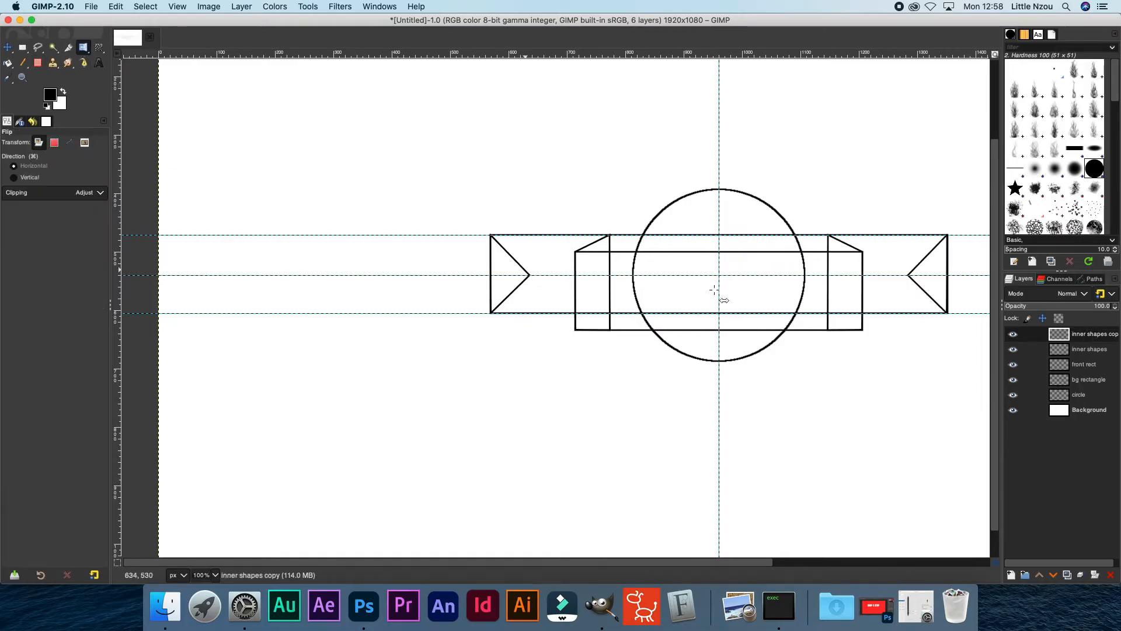
{"action": "right_click", "coordinate": [1101, 337]}
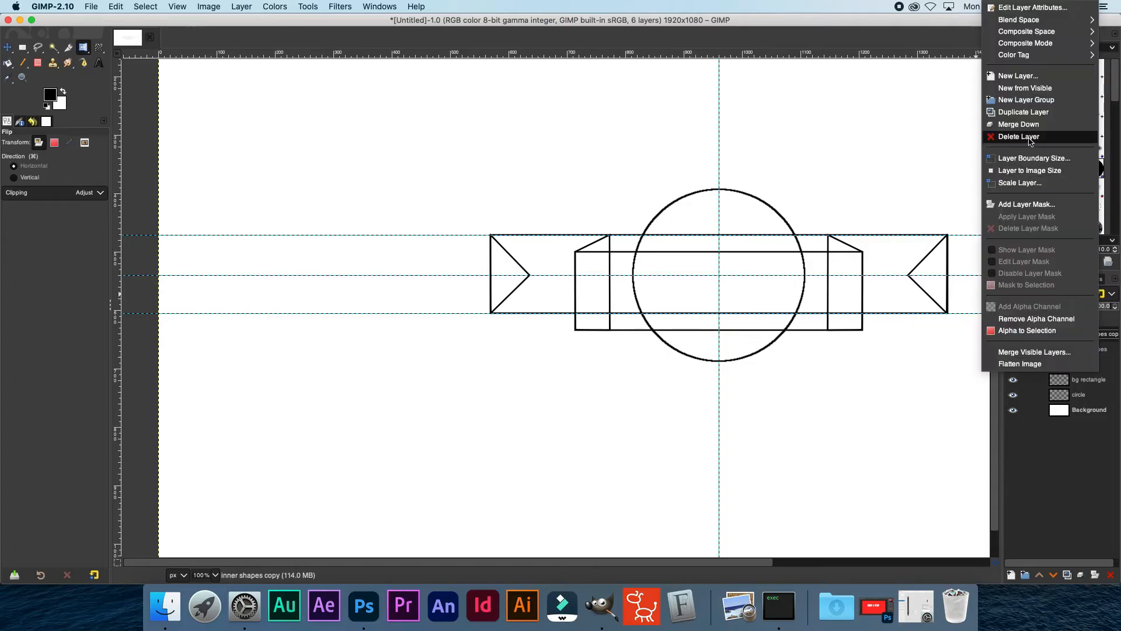
{"action": "left_click", "coordinate": [1028, 140]}
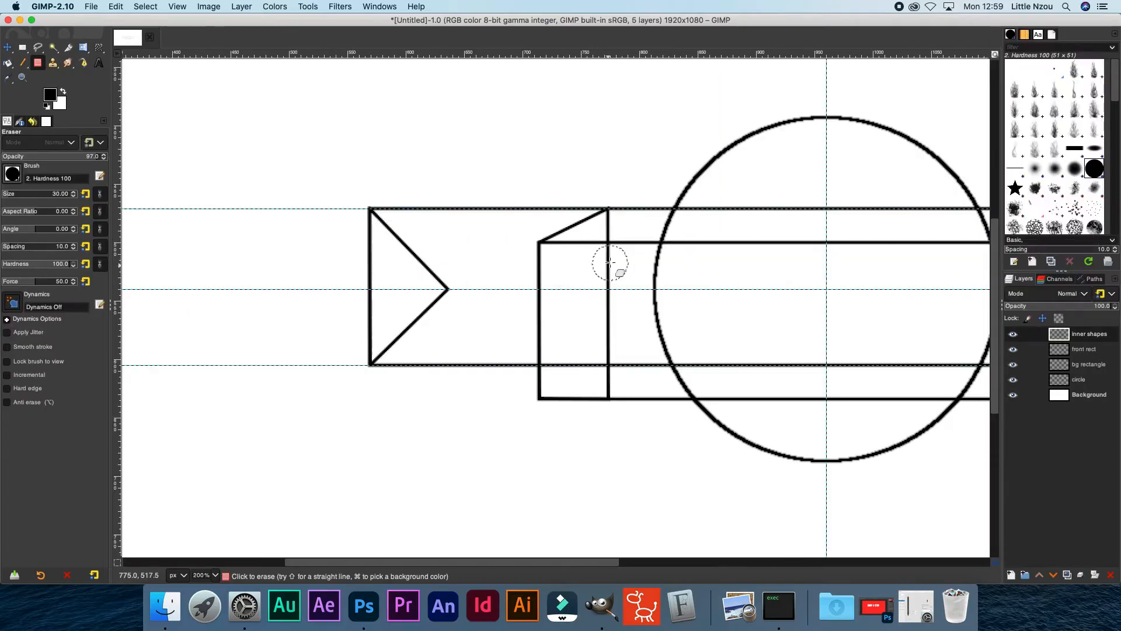
Erase the vertical lines of both folds inside the front rectangle on the inner shapes layer.
{"action": "left_click_drag", "start_coordinate": [608, 251], "coordinate": [607, 381]}
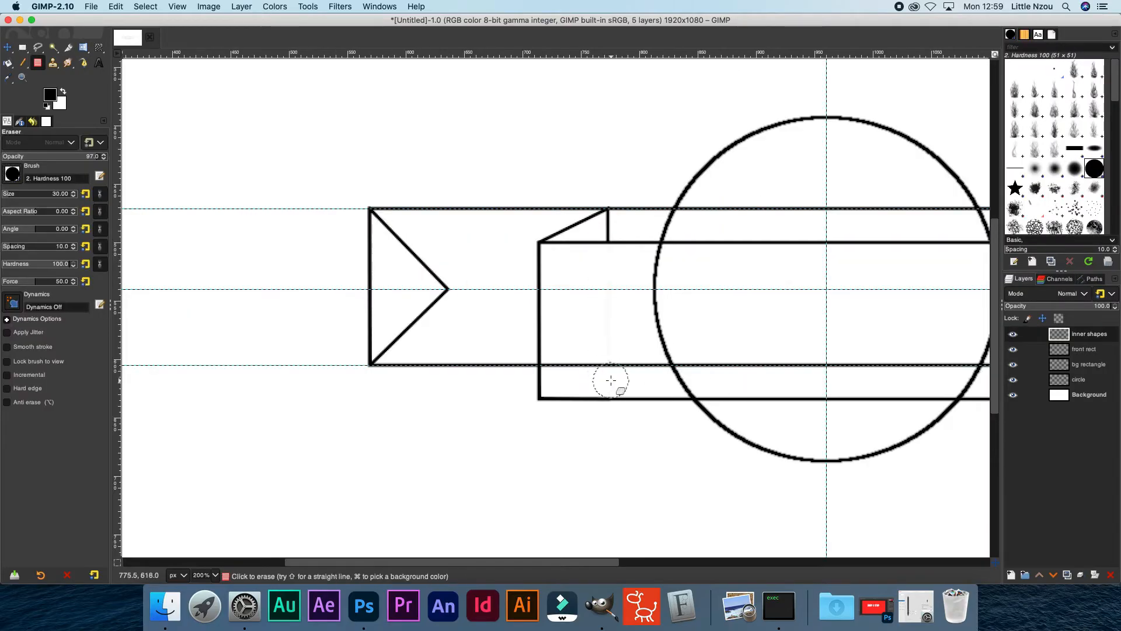
{"action": "left_click", "coordinate": [608, 257], "text": "shift"}
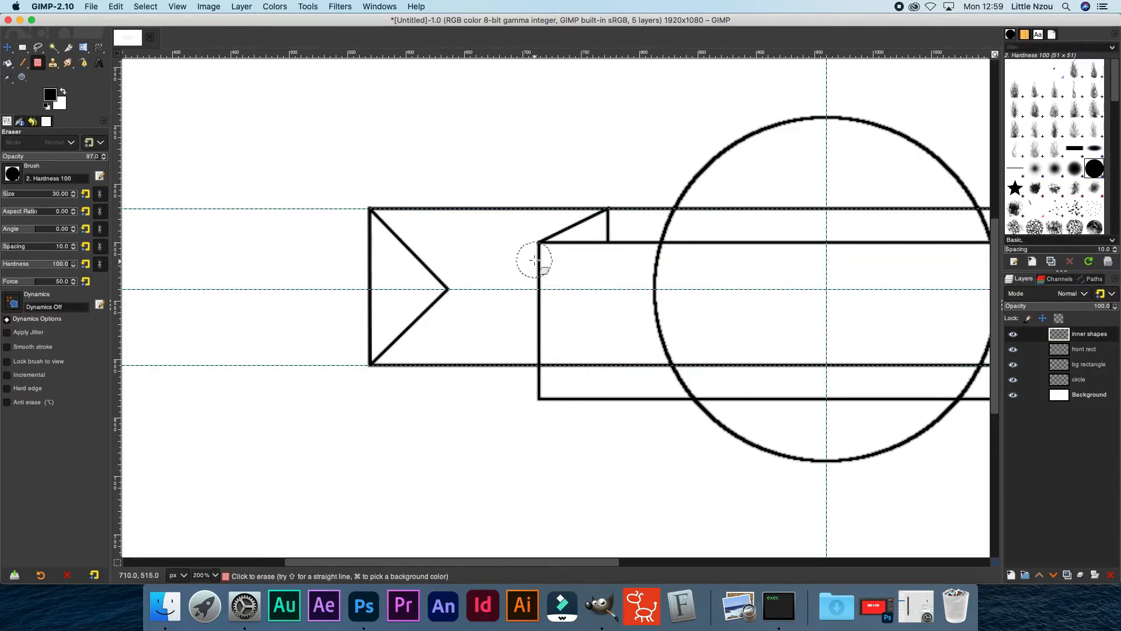
{"action": "scroll", "coordinate": [508, 438], "scroll_direction": "right", "scroll_amount": 5}
{"action": "left_click", "coordinate": [794, 260]}
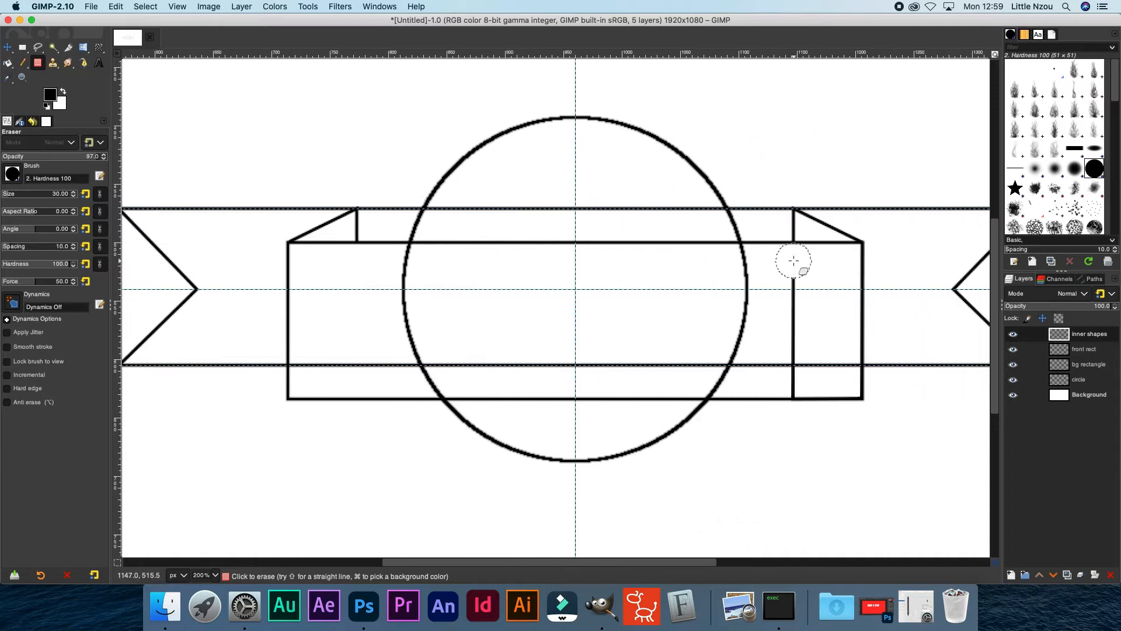
{"action": "left_click", "coordinate": [797, 383], "text": "shift"}
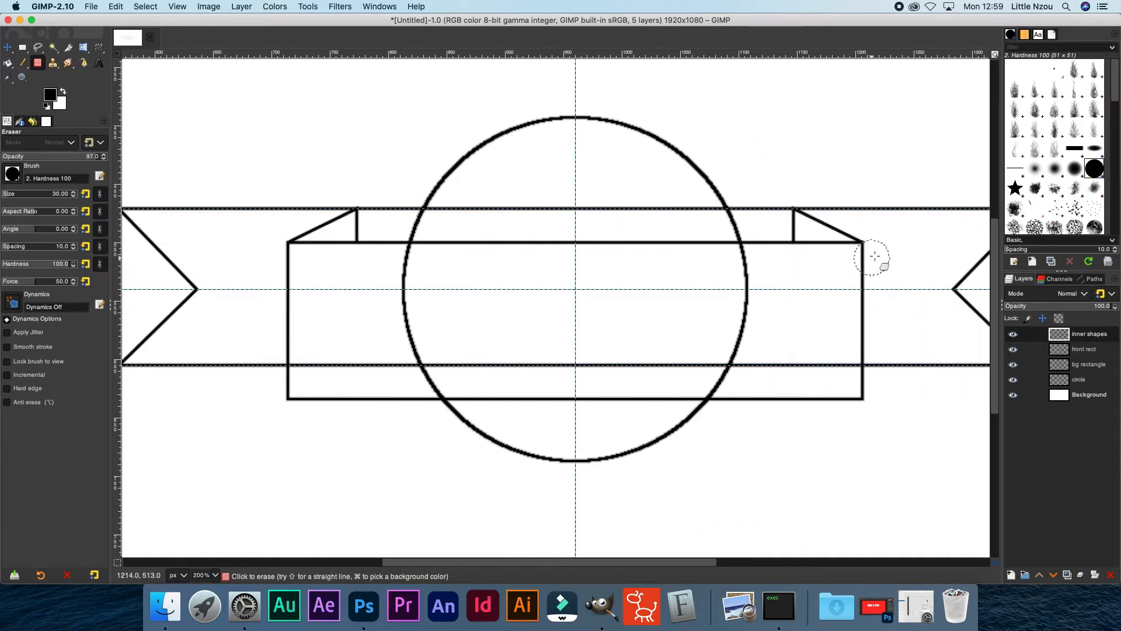
Erase the upper edge between the two folds and the lower edge inside the front rectangle on the bg rectangle layer.
{"action": "scroll", "coordinate": [310, 246], "scroll_direction": "left", "scroll_amount": 4}
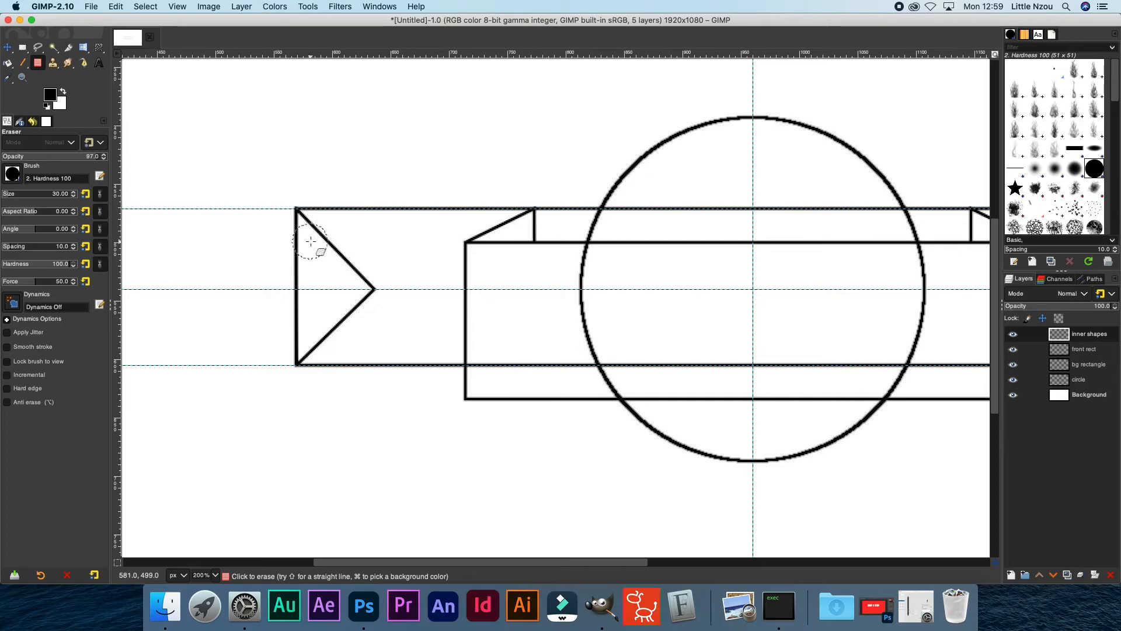
{"action": "scroll", "coordinate": [678, 415], "scroll_direction": "right", "scroll_amount": 9}
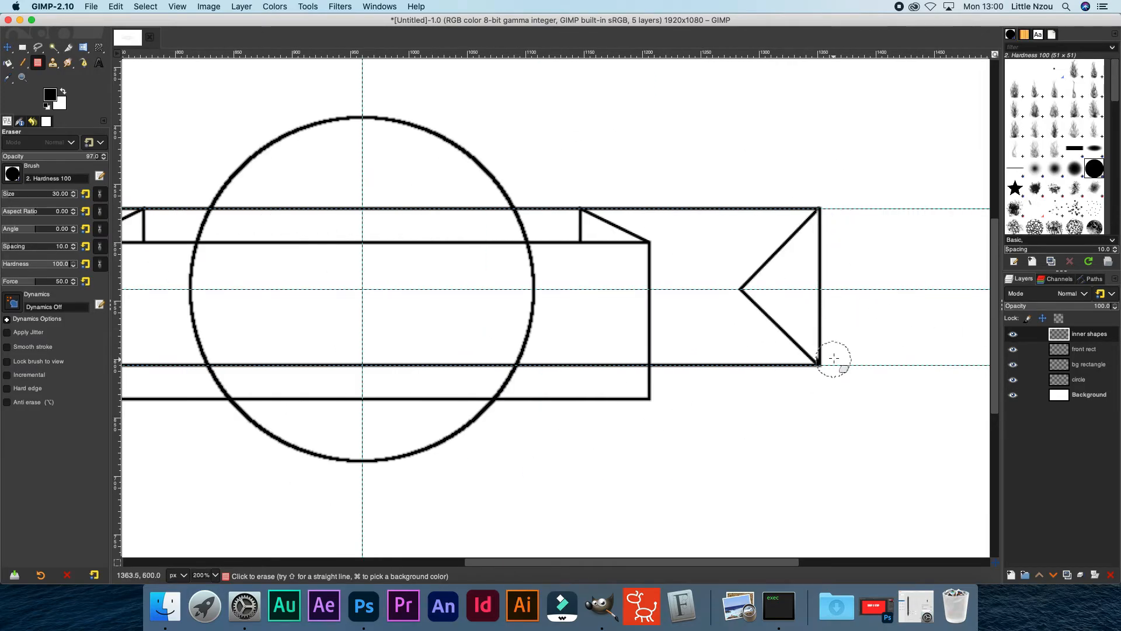
{"action": "scroll", "coordinate": [935, 336], "scroll_direction": "left", "scroll_amount": 4}
{"action": "left_click", "coordinate": [1081, 365]}
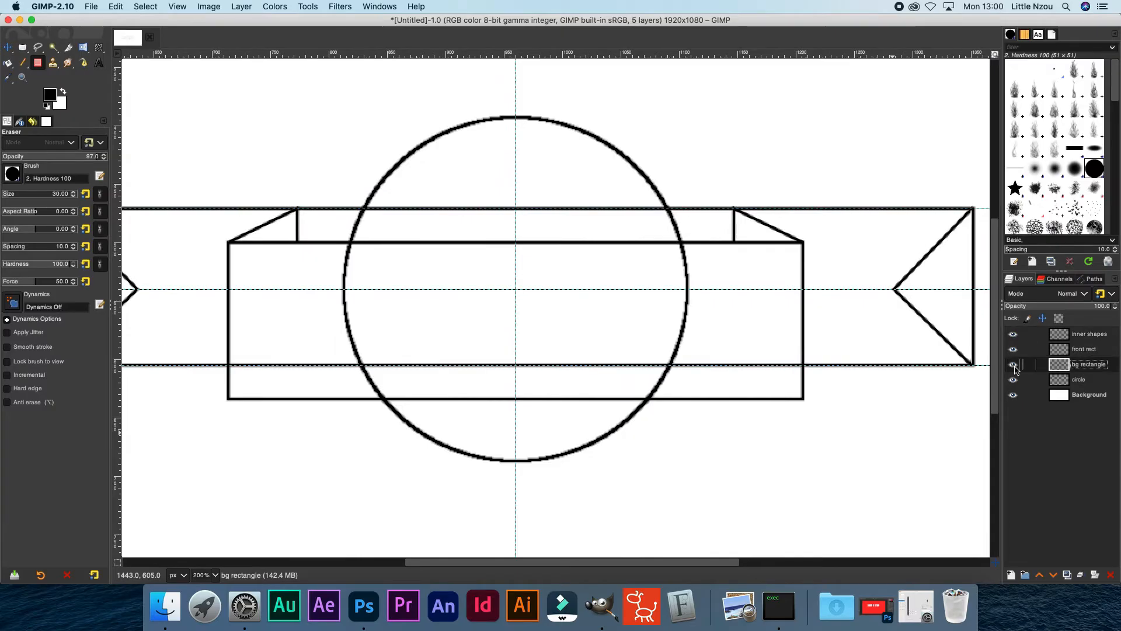
{"action": "left_click_drag", "start_coordinate": [317, 210], "coordinate": [729, 221]}
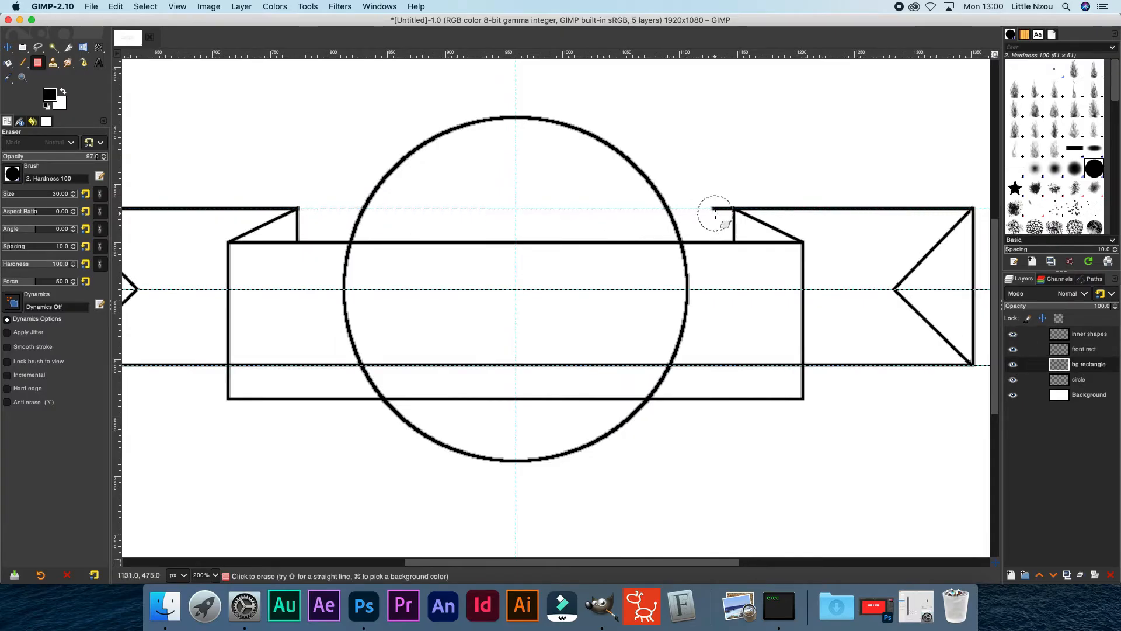
{"action": "mouse_move", "coordinate": [245, 365]}
{"action": "left_mouse_down"}
{"action": "mouse_move", "coordinate": [674, 358]}
{"action": "mouse_move", "coordinate": [783, 375]}
{"action": "left_mouse_up"}
Erase the vertical end lines of both ribbon tails on the bg rectangle layer, leaving open V-shaped notches.
{"action": "scroll", "coordinate": [754, 400], "scroll_direction": "left", "scroll_amount": 7}
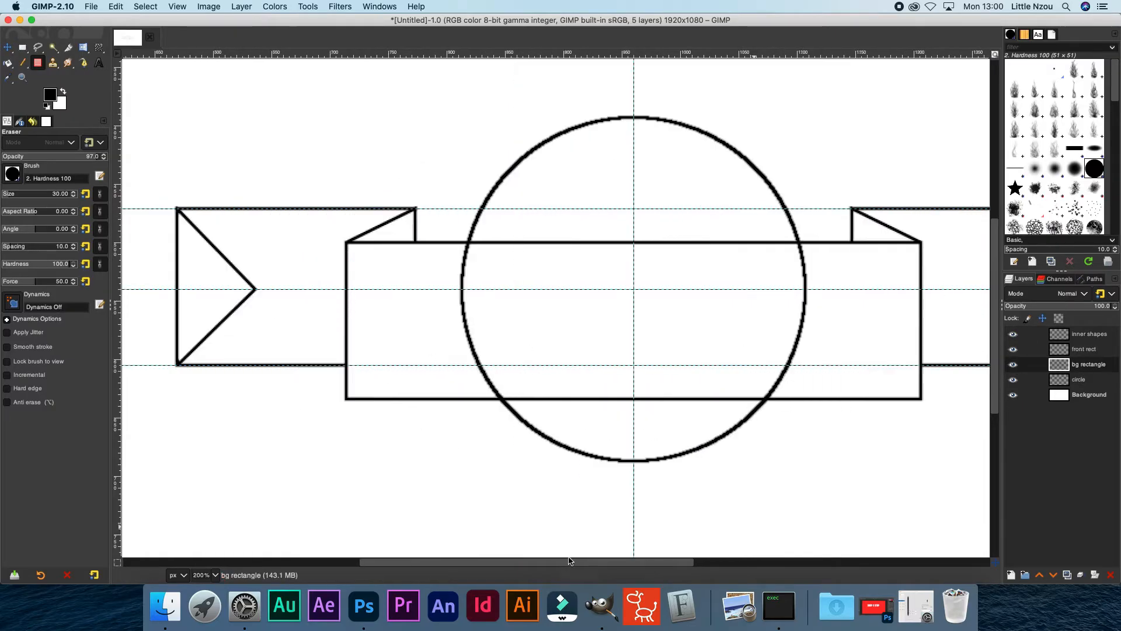
{"action": "mouse_move", "coordinate": [310, 210]}
{"action": "left_mouse_down"}
{"action": "mouse_move", "coordinate": [301, 221]}
{"action": "mouse_move", "coordinate": [314, 333]}
{"action": "mouse_move", "coordinate": [316, 252]}
{"action": "left_mouse_up"}
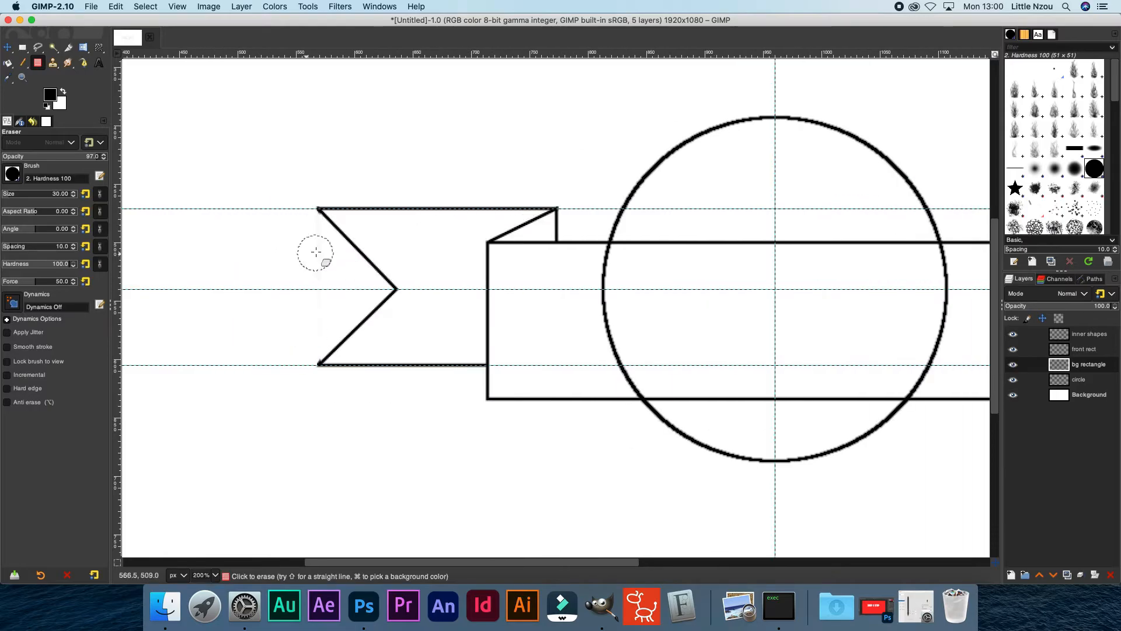
{"action": "scroll", "coordinate": [289, 424], "scroll_direction": "right", "scroll_amount": 12}
{"action": "mouse_move", "coordinate": [783, 220]}
{"action": "left_mouse_down"}
{"action": "mouse_move", "coordinate": [793, 288]}
{"action": "mouse_move", "coordinate": [776, 300]}
{"action": "mouse_move", "coordinate": [787, 352]}
{"action": "left_mouse_up"}
{"action": "left_click_drag", "start_coordinate": [769, 562], "coordinate": [736, 563]}
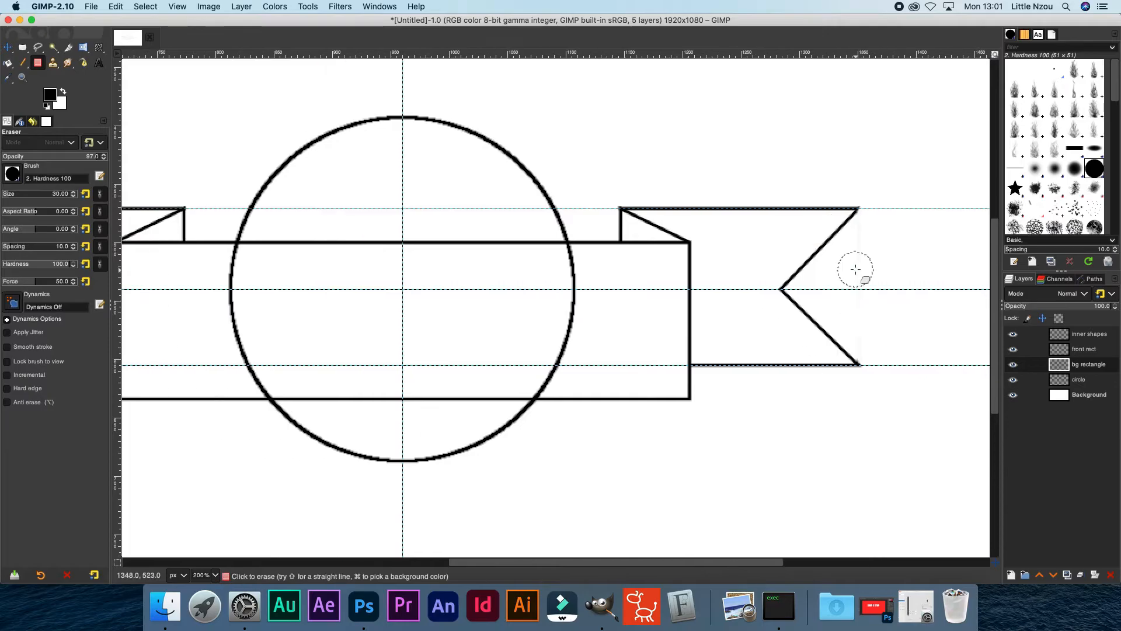
Fill the front rectangle with white on the front rect layer using Bucket Fill.
{"action": "left_click", "coordinate": [1088, 334]}
{"action": "scroll", "coordinate": [843, 545], "scroll_direction": "left", "scroll_amount": 9}
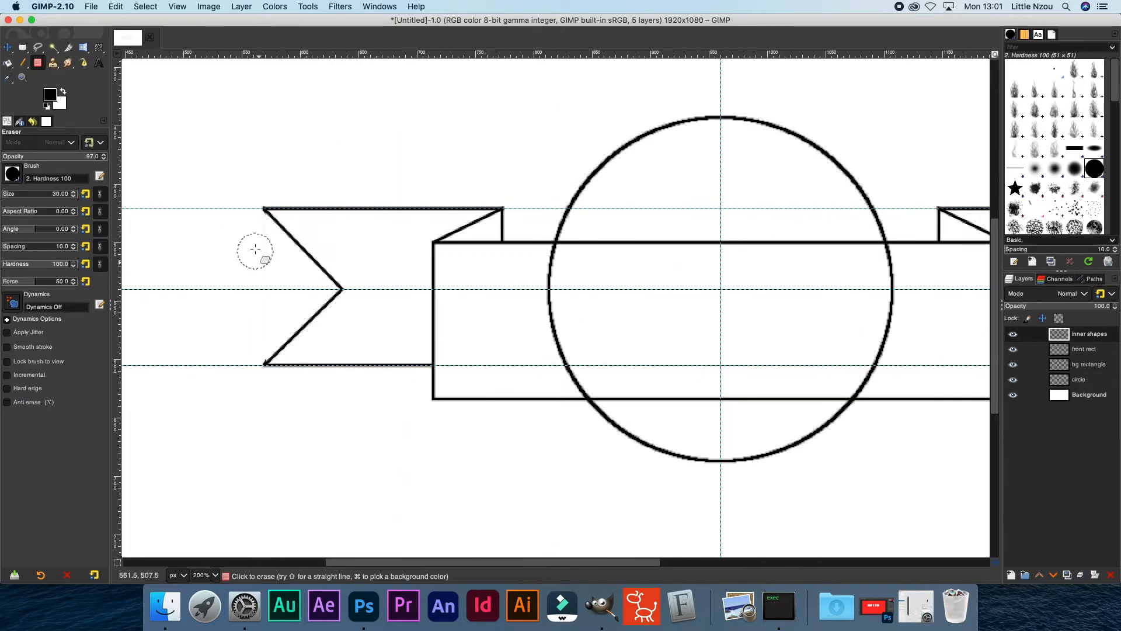
{"action": "scroll", "coordinate": [289, 345], "scroll_direction": "right", "scroll_amount": 5}
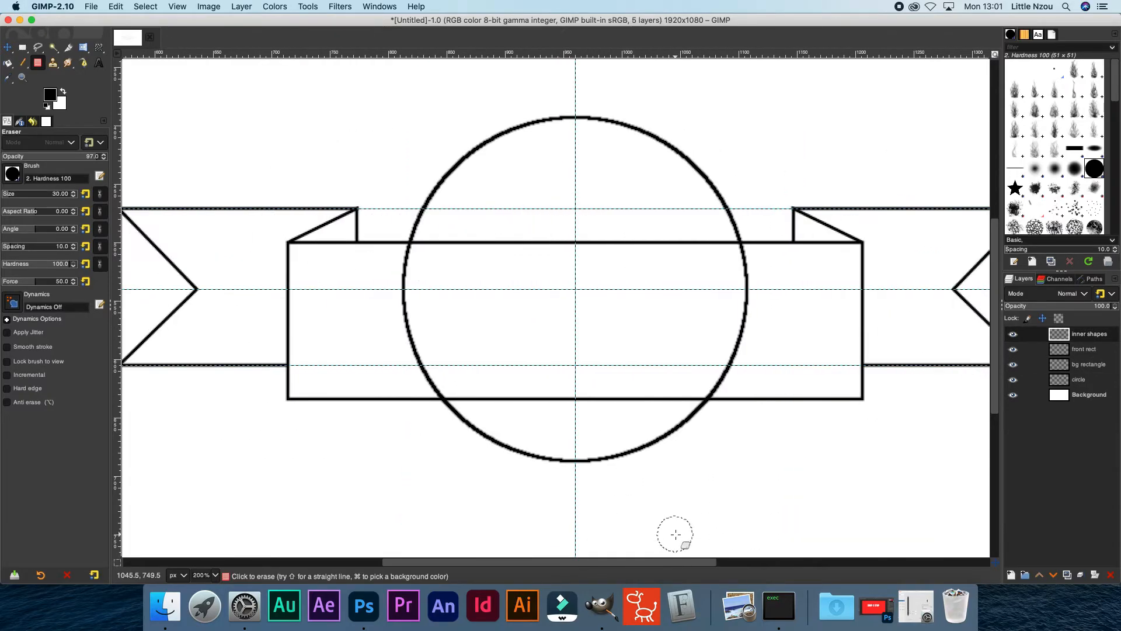
{"action": "left_click", "coordinate": [7, 64]}
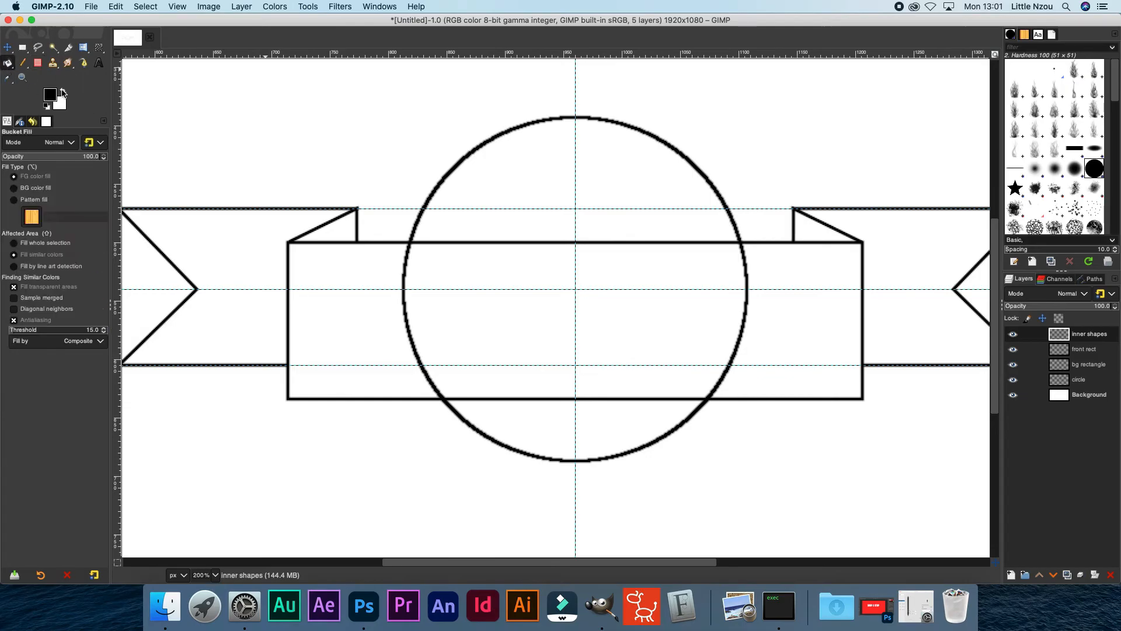
{"action": "left_click", "coordinate": [1086, 350]}
{"action": "left_click", "coordinate": [646, 320]}
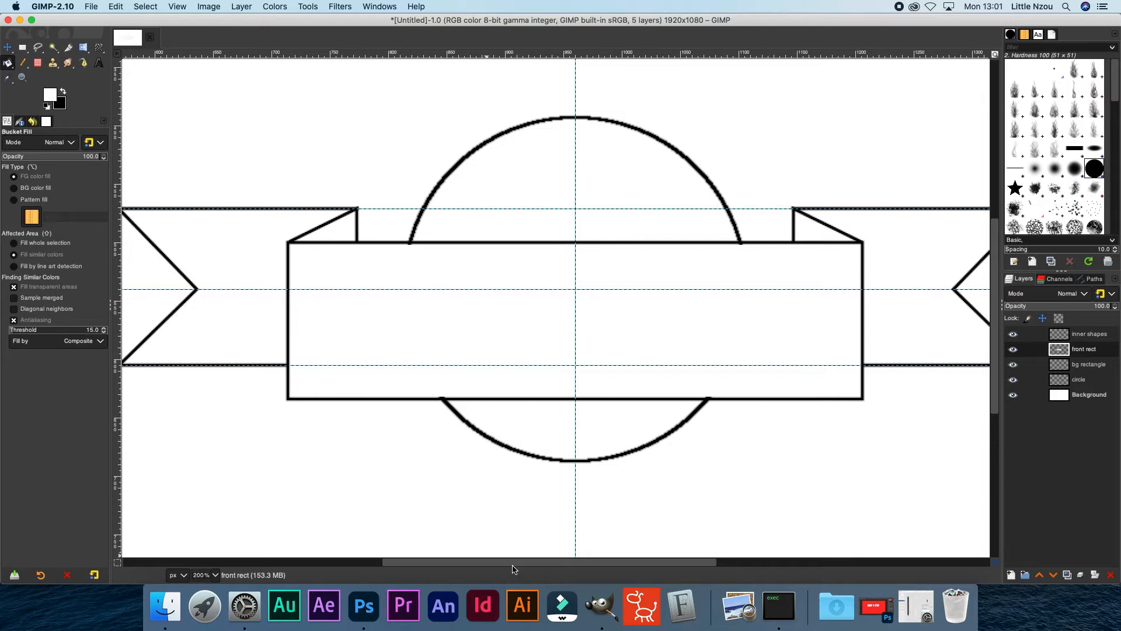
Hide the Background layer and fill the circle with white on the circle layer.
{"action": "left_click_drag", "start_coordinate": [513, 567], "coordinate": [463, 562]}
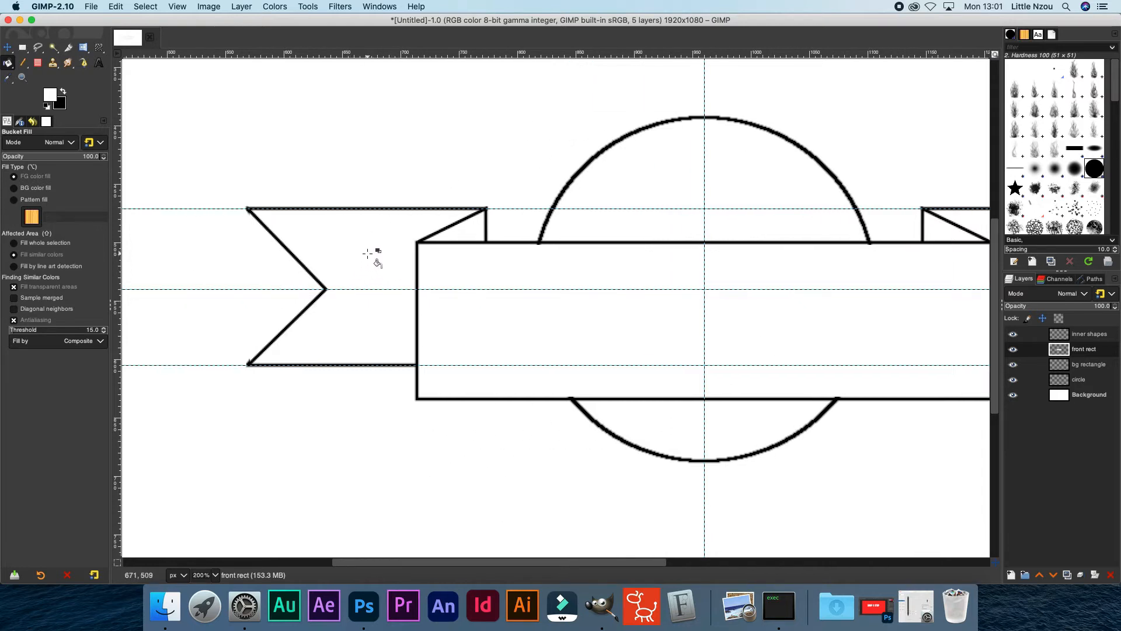
{"action": "left_click", "coordinate": [1016, 396]}
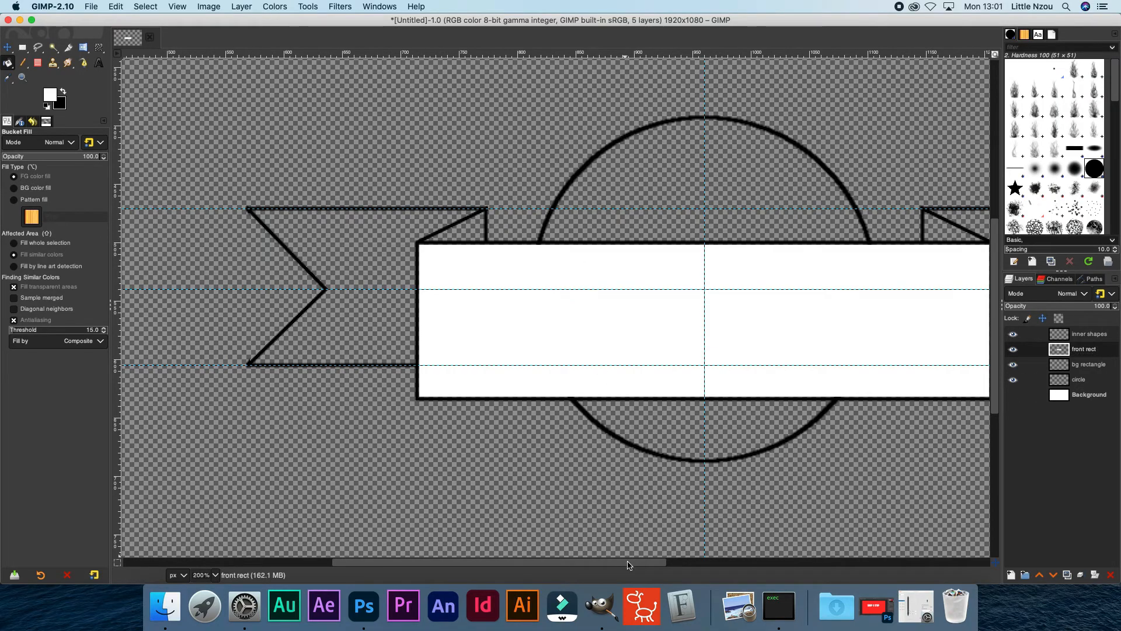
{"action": "left_click_drag", "start_coordinate": [628, 562], "coordinate": [688, 566]}
{"action": "key", "text": "Page_Down"}
{"action": "key", "text": "Page_Down"}
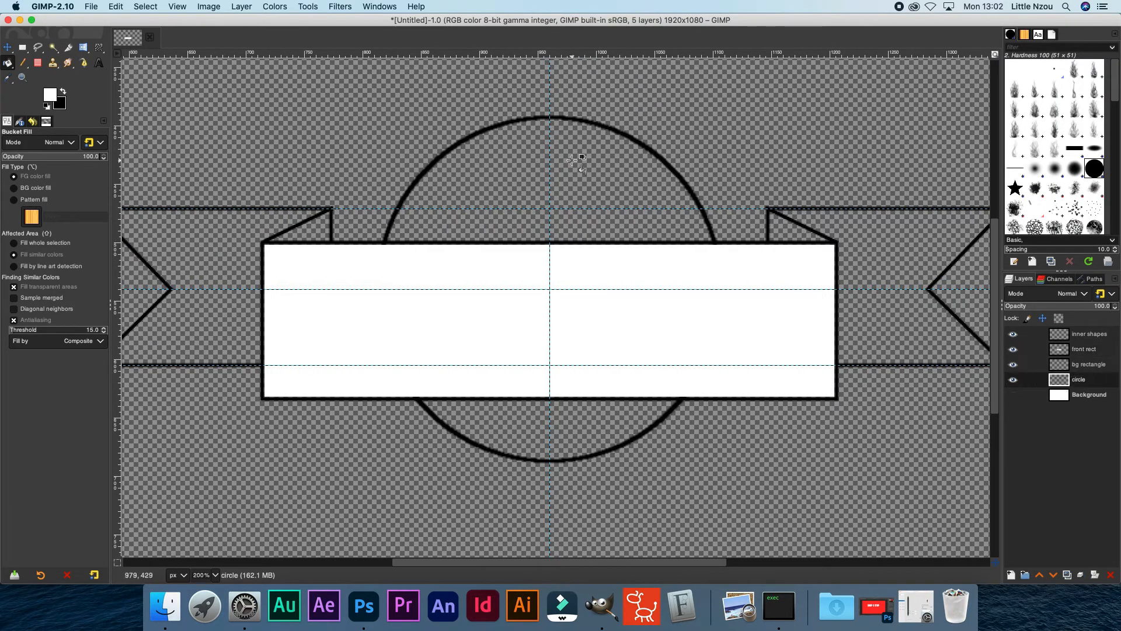
{"action": "left_click", "coordinate": [571, 155]}
{"action": "left_click_drag", "start_coordinate": [717, 562], "coordinate": [652, 563]}
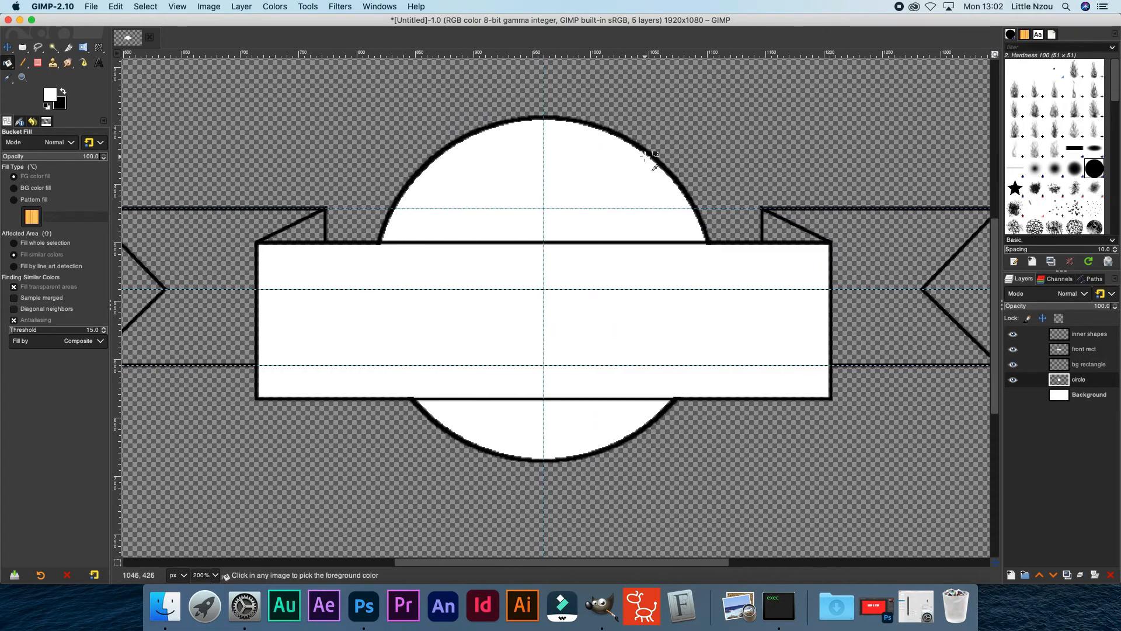
Merge the visible layers into one and fill both ribbon tails with white.
{"action": "key", "text": "super+m"}
{"action": "key", "text": "Return"}
{"action": "left_click", "coordinate": [886, 238]}
{"action": "left_click", "coordinate": [200, 238]}
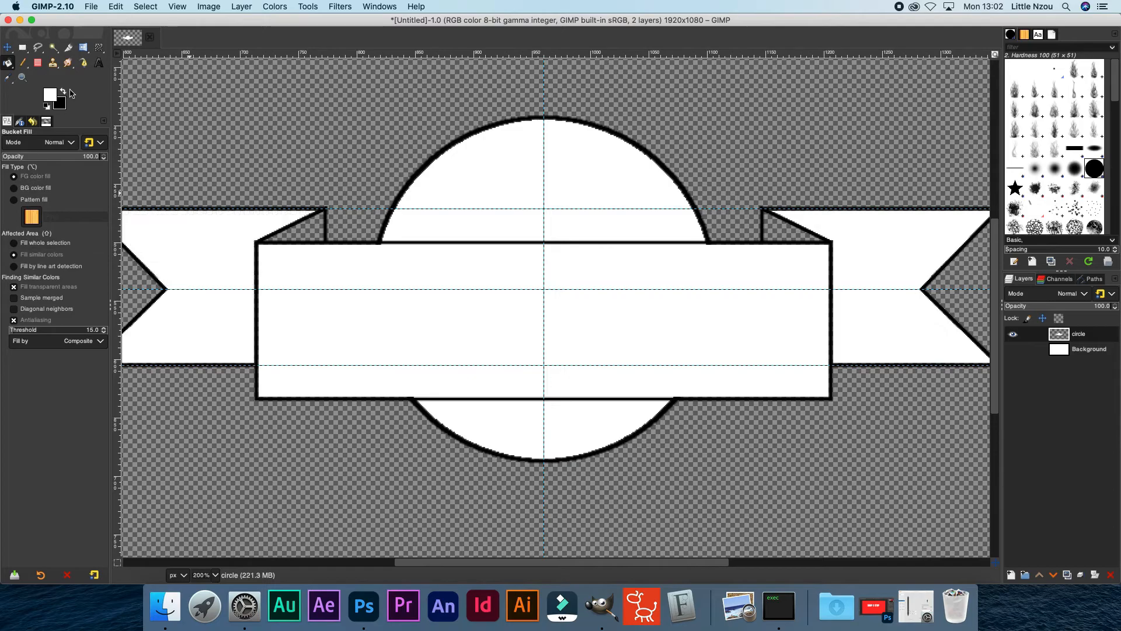
Fill the two triangular ribbon folds with black.
{"action": "key", "text": "x"}
{"action": "left_click", "coordinate": [313, 232]}
{"action": "left_click", "coordinate": [777, 231]}
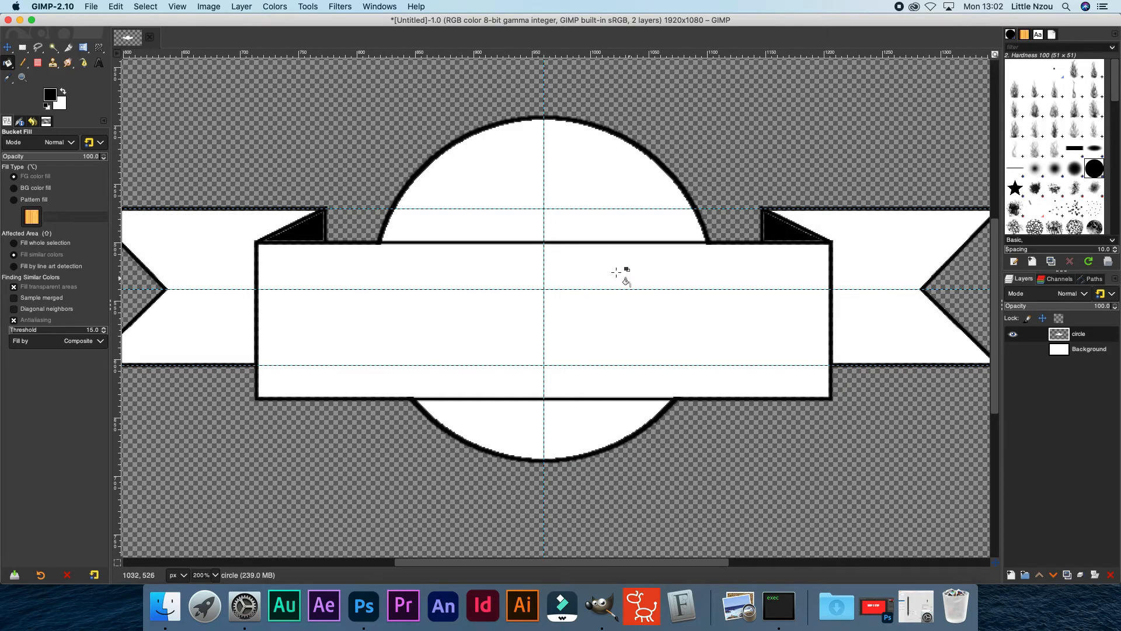
{"action": "scroll", "coordinate": [550, 232], "scroll_direction": "down", "scroll_amount": 3, "text": "ctrl"}
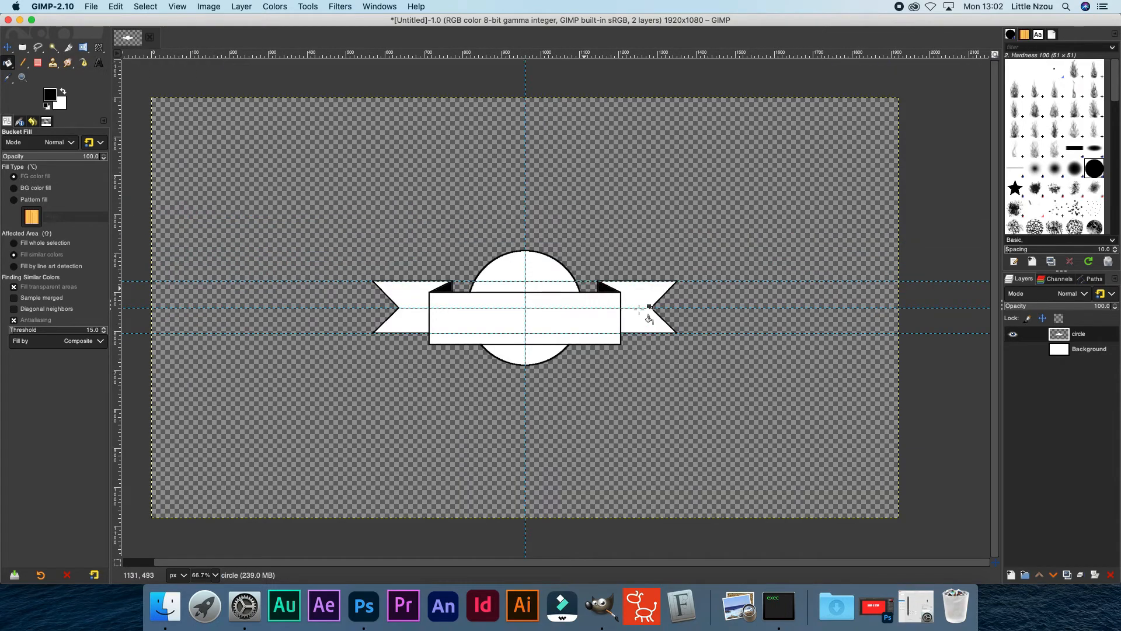
Show the Background layer and draw a straight path between the lower inner corners of the two folds.
{"action": "left_click", "coordinate": [1011, 349]}
{"action": "key", "text": "b"}
{"action": "left_click", "coordinate": [454, 290]}
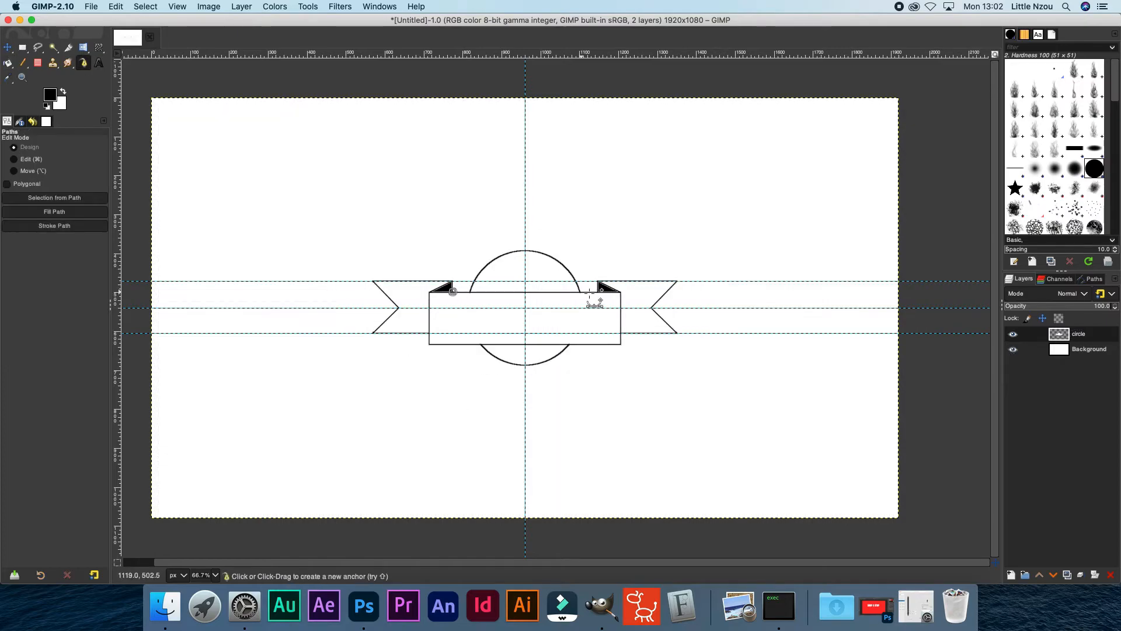
Add a new transparent 1920 x 1080 layer and bend the path into a symmetrical arch above the circle.
{"action": "left_click", "coordinate": [1012, 575]}
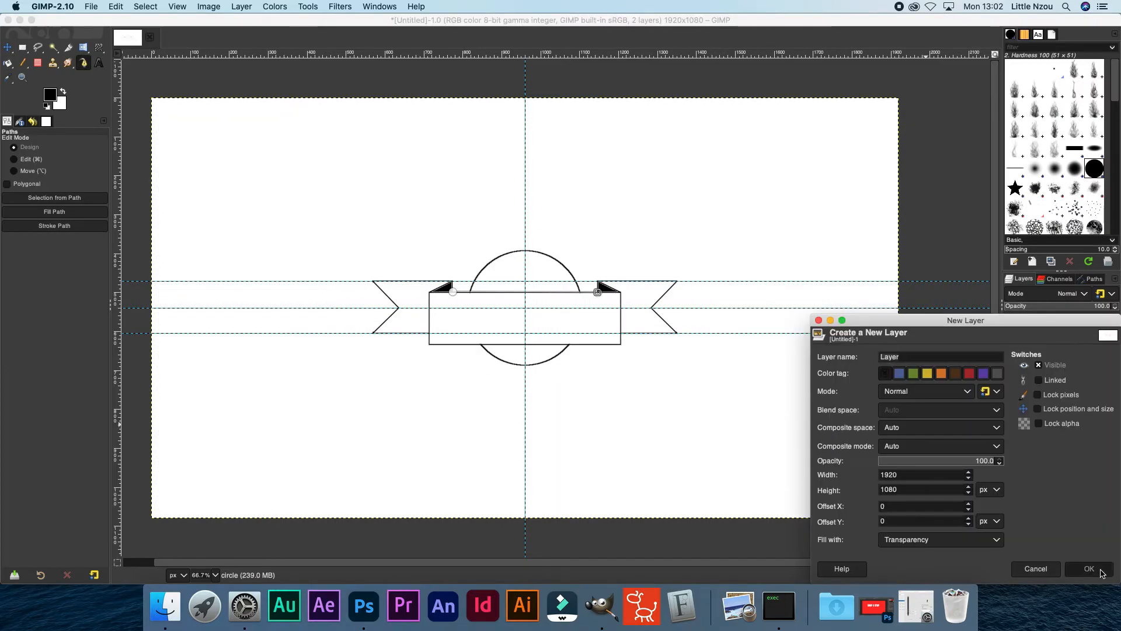
{"action": "left_click", "coordinate": [1090, 568]}
{"action": "left_click_drag", "start_coordinate": [525, 292], "coordinate": [526, 216]}
{"action": "left_click_drag", "start_coordinate": [453, 192], "coordinate": [466, 202]}
{"action": "left_click_drag", "start_coordinate": [597, 192], "coordinate": [576, 206]}
{"action": "left_click_drag", "start_coordinate": [466, 199], "coordinate": [464, 219]}
{"action": "left_click_drag", "start_coordinate": [576, 207], "coordinate": [581, 215]}
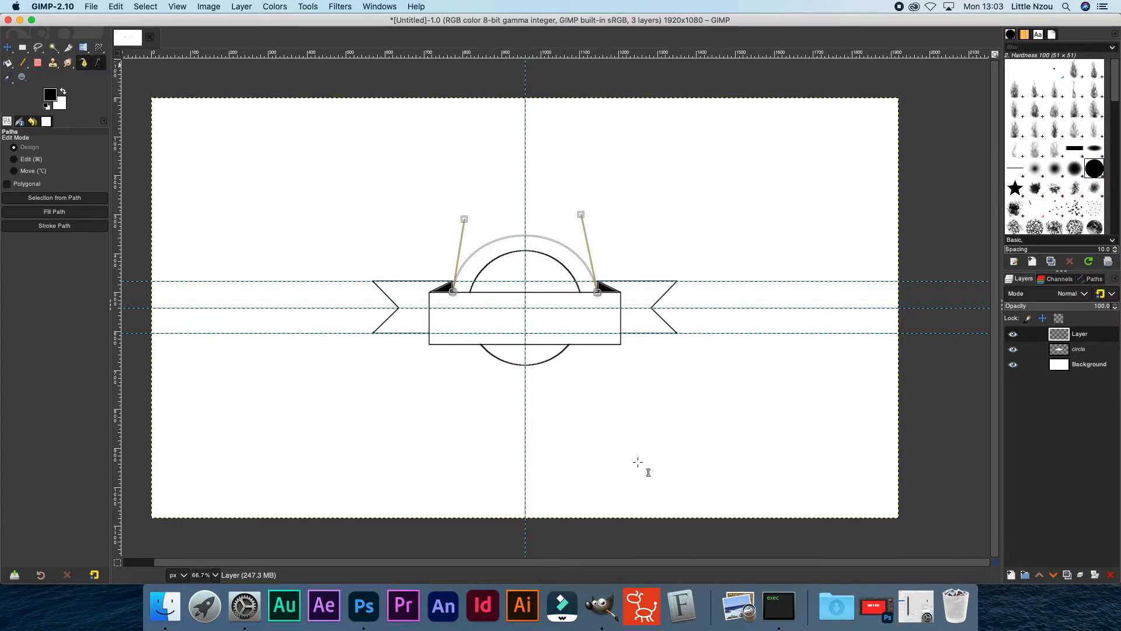
Add the text "Champion" on the canvas below the ribbon.
{"action": "key", "text": "t"}
{"action": "left_click", "coordinate": [631, 415]}
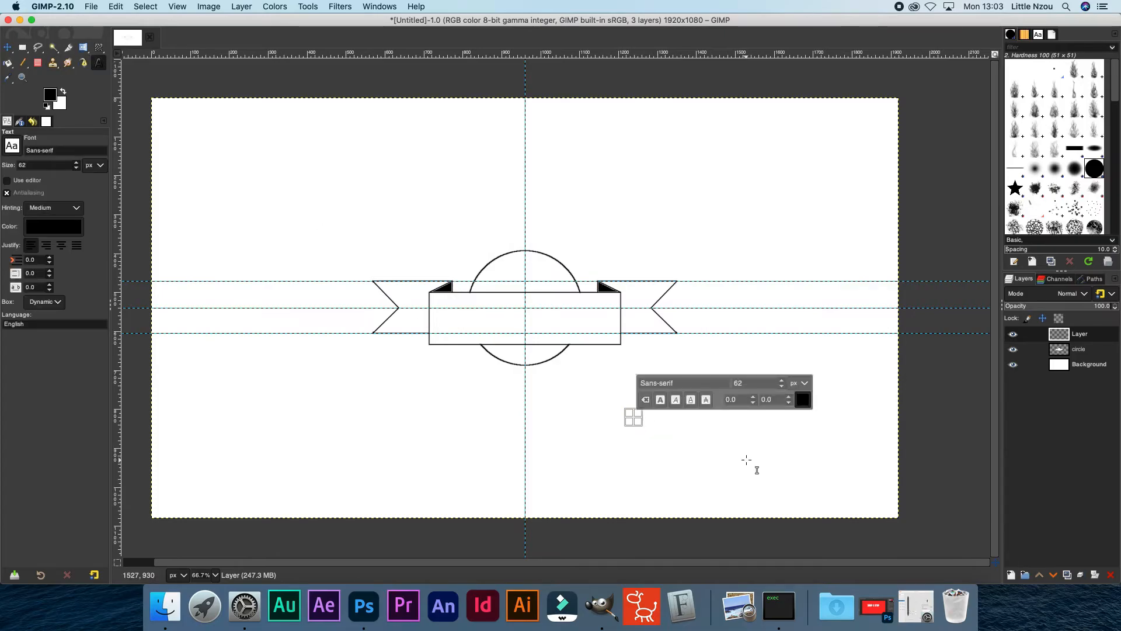
{"action": "type", "text": "Cham"}
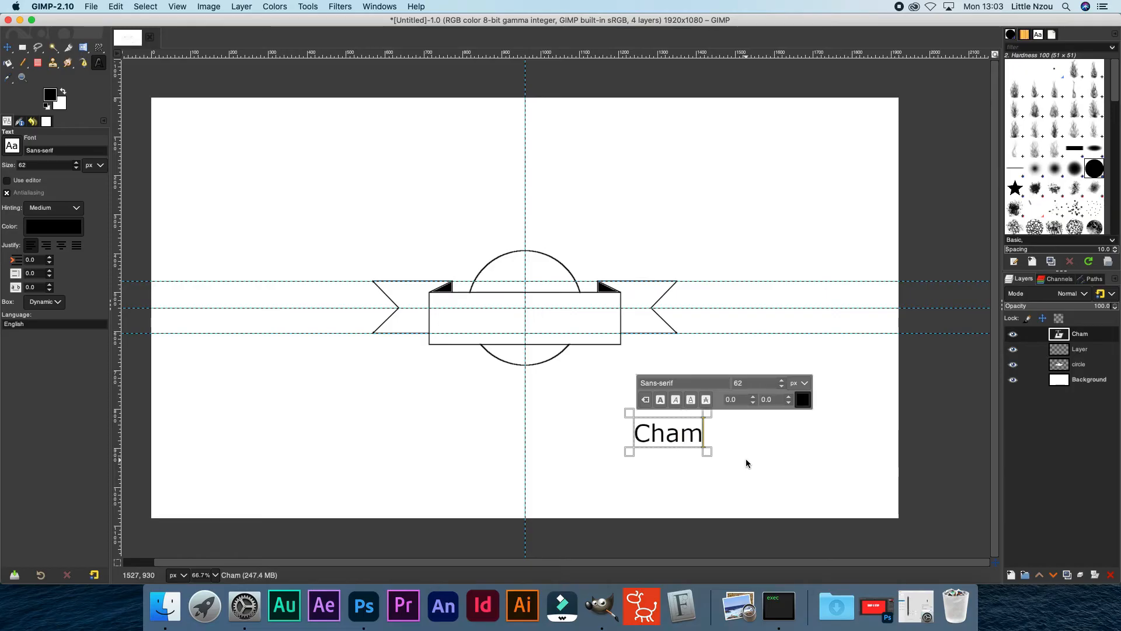
{"action": "type", "text": "pion"}
Format the whole Champion text in bold Orchide at 350 px.
{"action": "key", "text": "super+a"}
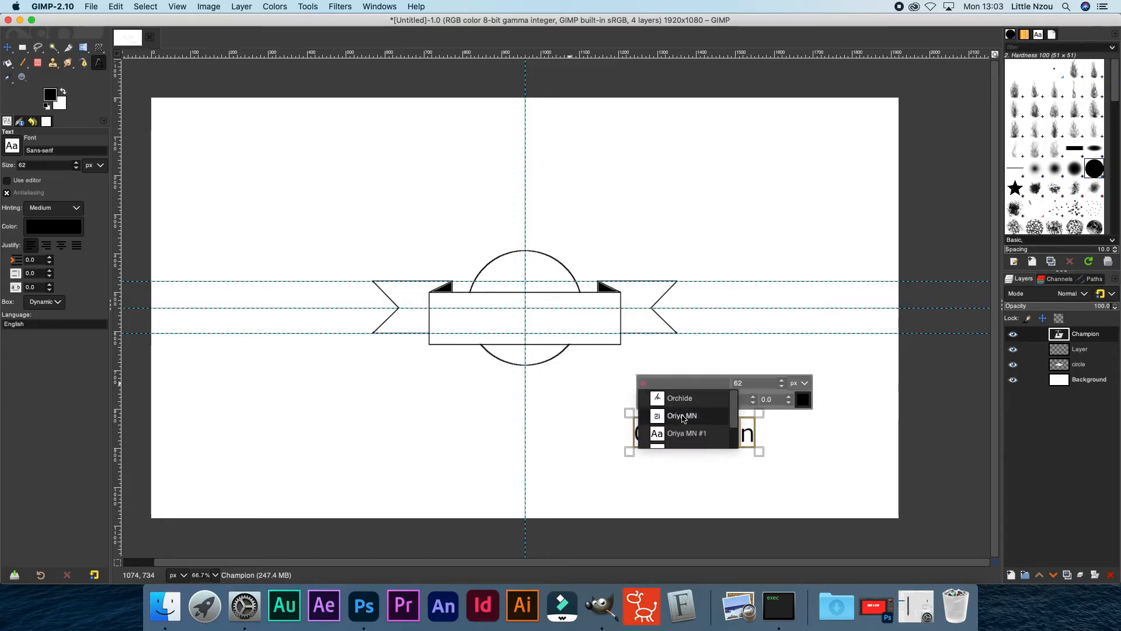
{"action": "left_click", "coordinate": [686, 402]}
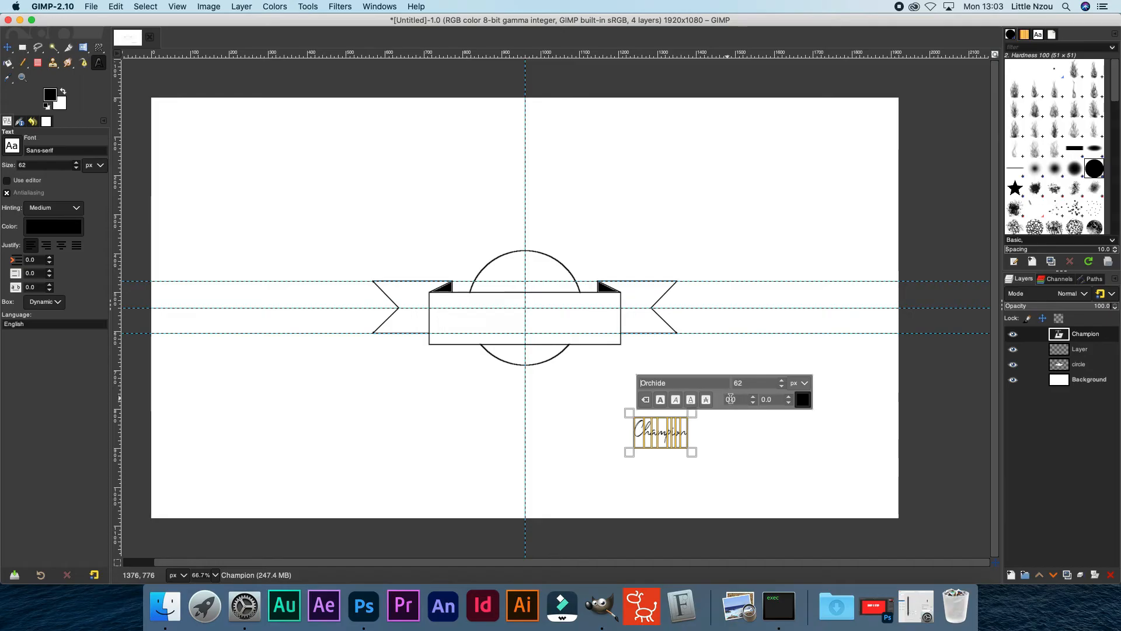
{"action": "double_click", "coordinate": [760, 385]}
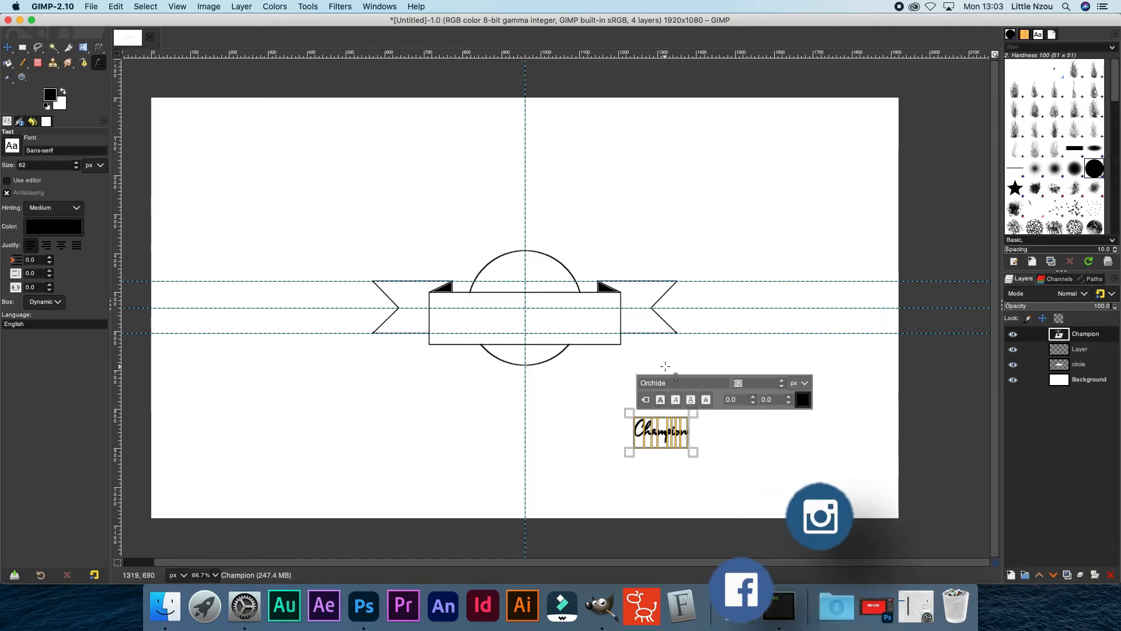
{"action": "type", "text": "350"}
{"action": "key", "text": "Return"}
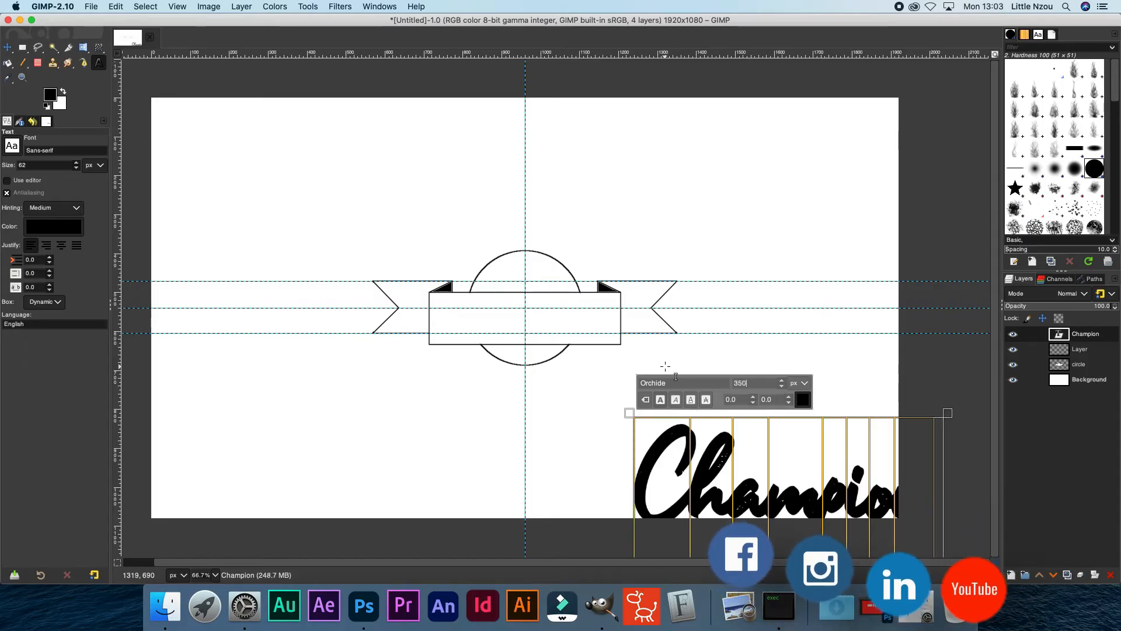
Move the Champion text just below the badge, try Text along Path at 350 px and undo that attempt.
{"action": "key", "text": "m"}
{"action": "left_click_drag", "start_coordinate": [662, 443], "coordinate": [569, 393]}
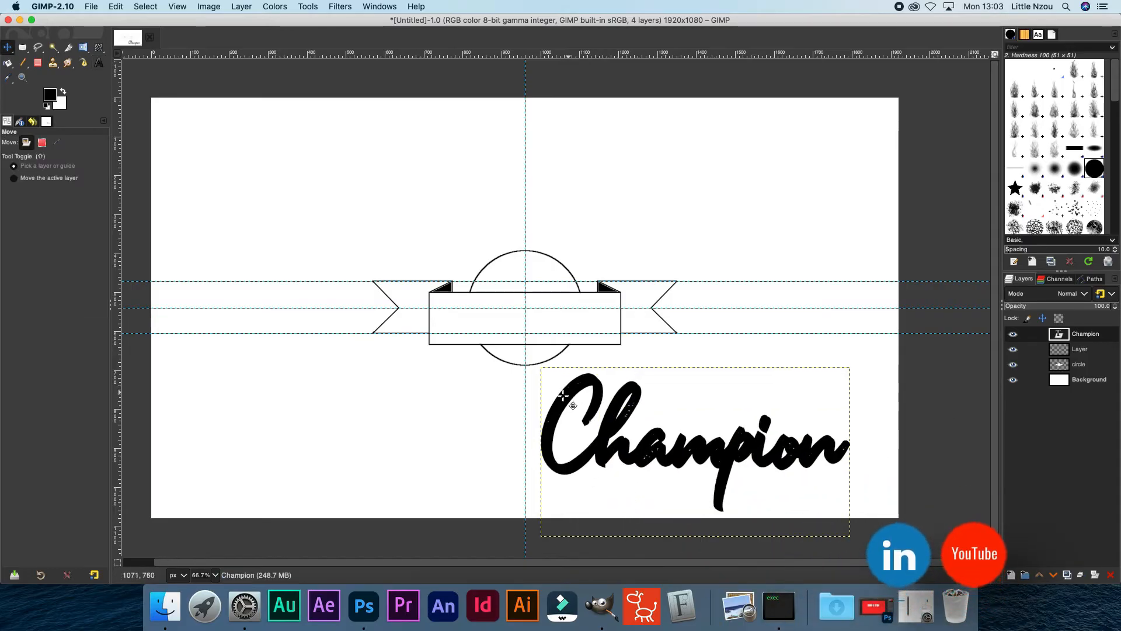
{"action": "key", "text": "t"}
{"action": "left_click", "coordinate": [569, 393]}
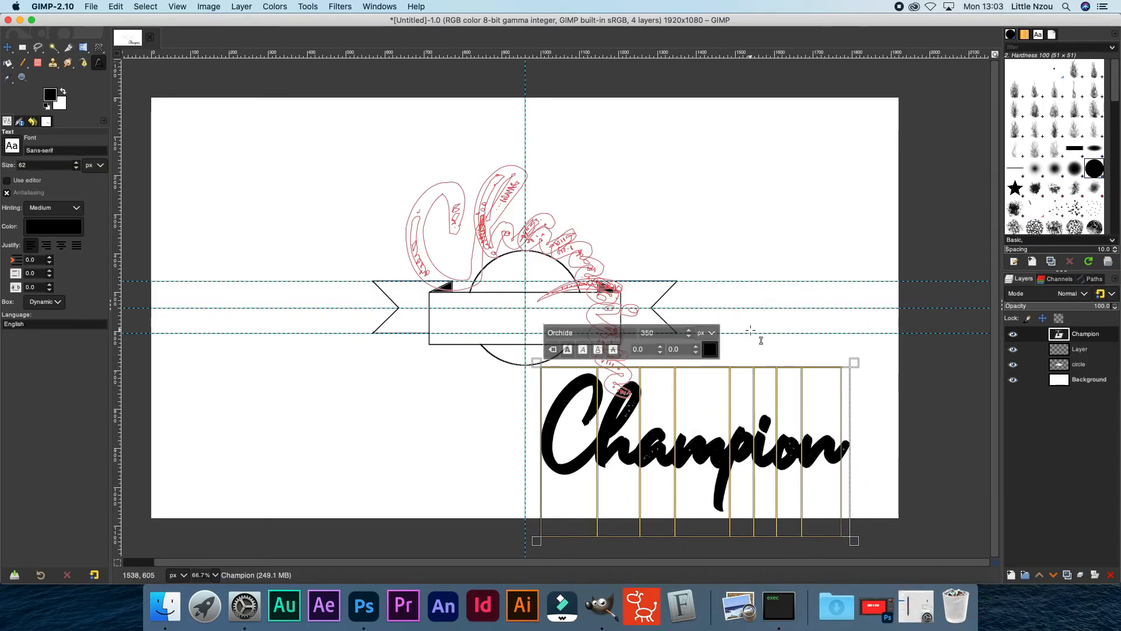
{"action": "key", "text": "super+z"}
Try running the Champion text along the arched path at 250 px and at 200 px.
{"action": "left_click_drag", "start_coordinate": [656, 334], "coordinate": [582, 333]}
{"action": "type", "text": "250"}
{"action": "key", "text": "Return"}
{"action": "right_click", "coordinate": [657, 398]}
{"action": "left_click", "coordinate": [704, 499]}
{"action": "type", "text": "0"}
{"action": "key", "text": "Return"}
{"action": "right_click", "coordinate": [638, 400]}
{"action": "left_click", "coordinate": [724, 510]}
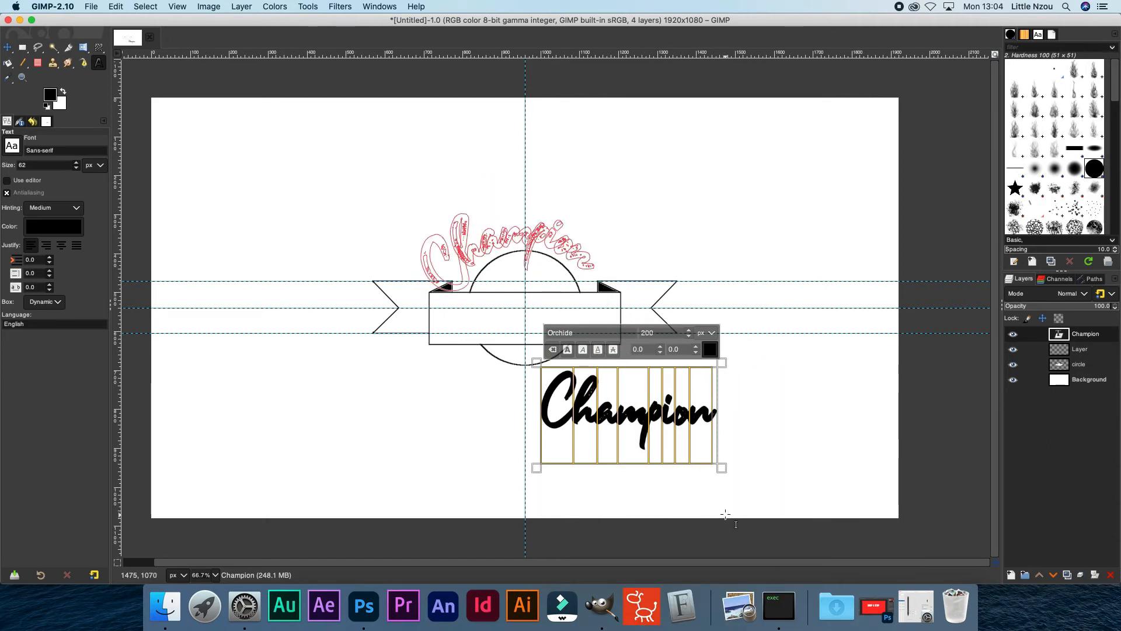
Set the Champion text size to 225 px and run the text along the arched path.
{"action": "key", "text": "Return"}
{"action": "right_click", "coordinate": [632, 381]}
{"action": "left_click", "coordinate": [691, 502]}
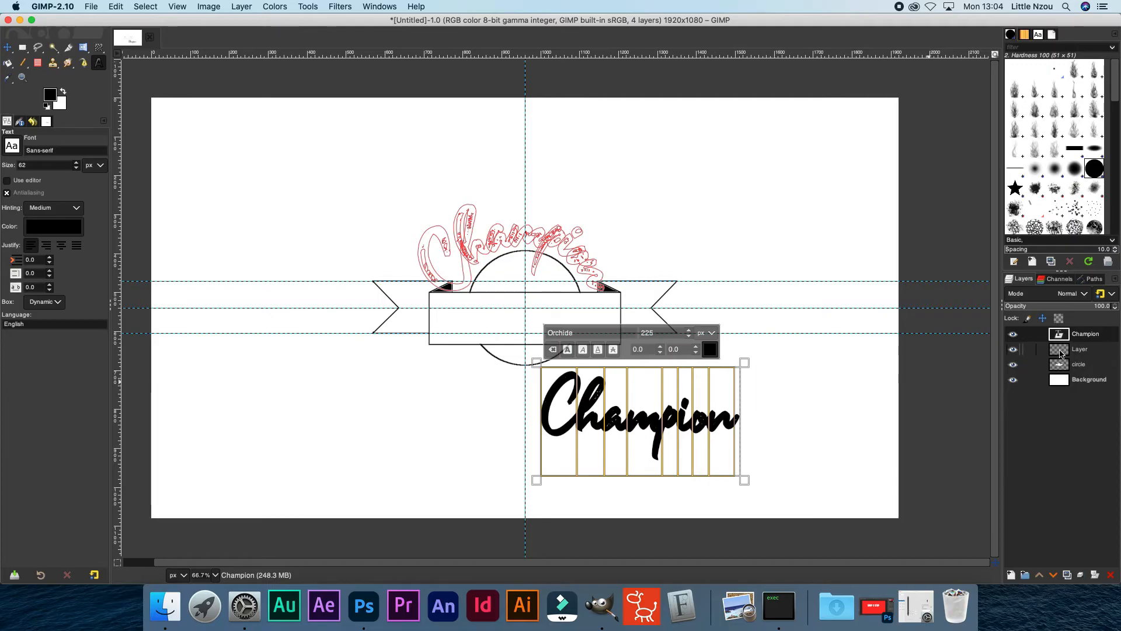
Raise the empty layer above the Champion text layer and hide the text layer.
{"action": "left_click", "coordinate": [1059, 350]}
{"action": "left_click_drag", "start_coordinate": [1065, 334], "coordinate": [1051, 335]}
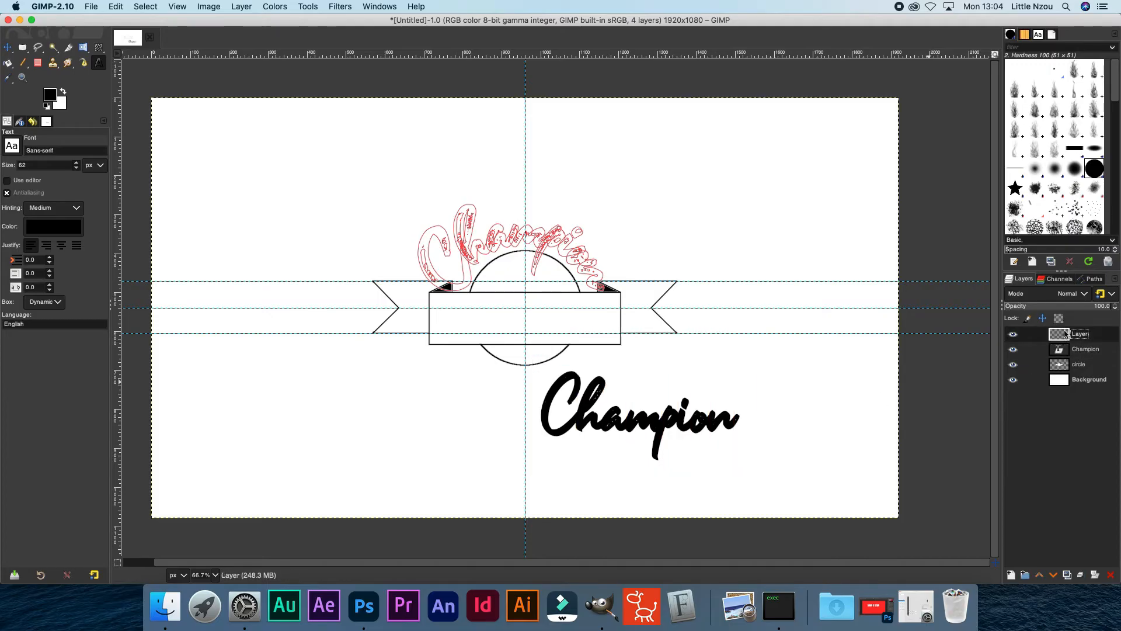
{"action": "left_click", "coordinate": [1014, 349]}
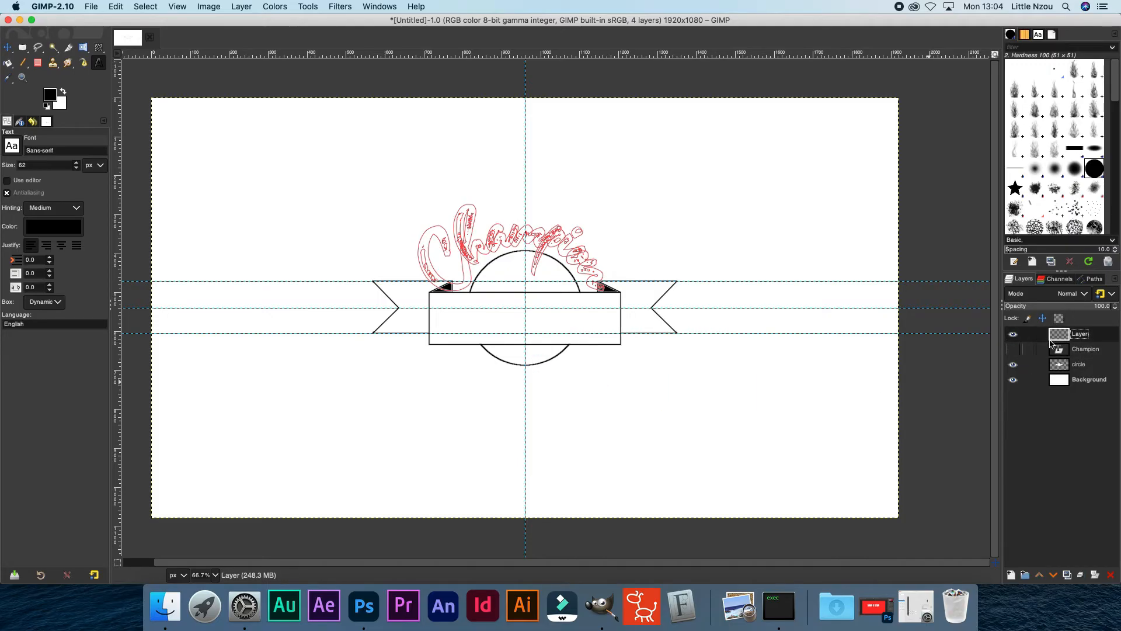
Fill the curved Champion path with a solid colour on the empty layer and hide the path.
{"action": "left_click", "coordinate": [1095, 279]}
{"action": "left_click", "coordinate": [1016, 309]}
{"action": "left_click", "coordinate": [1017, 309]}
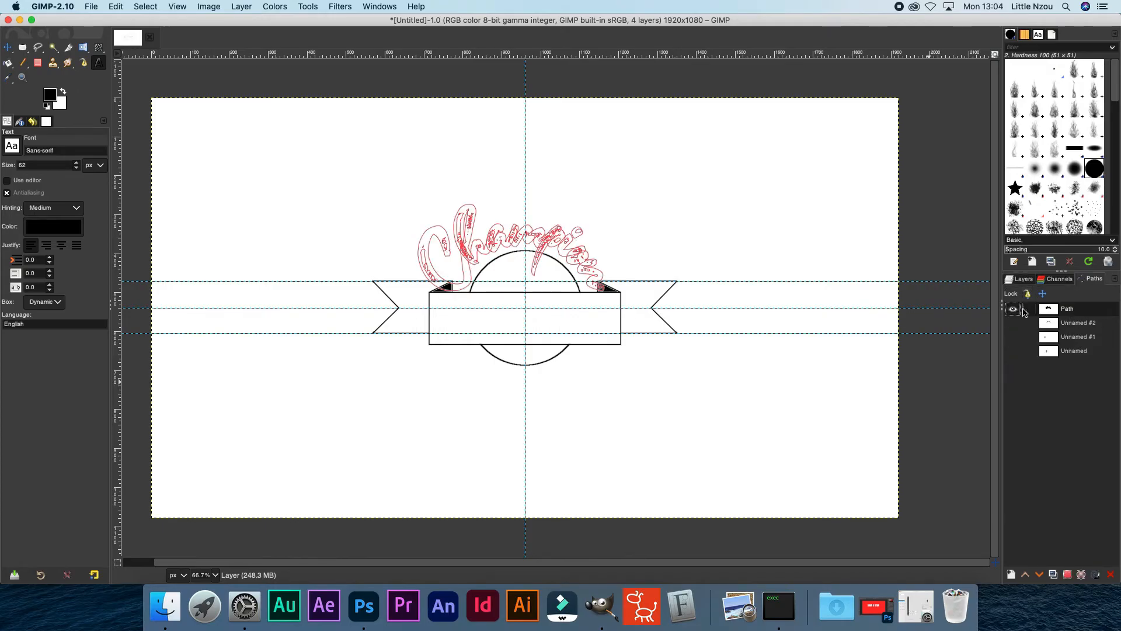
{"action": "right_click", "coordinate": [1067, 311]}
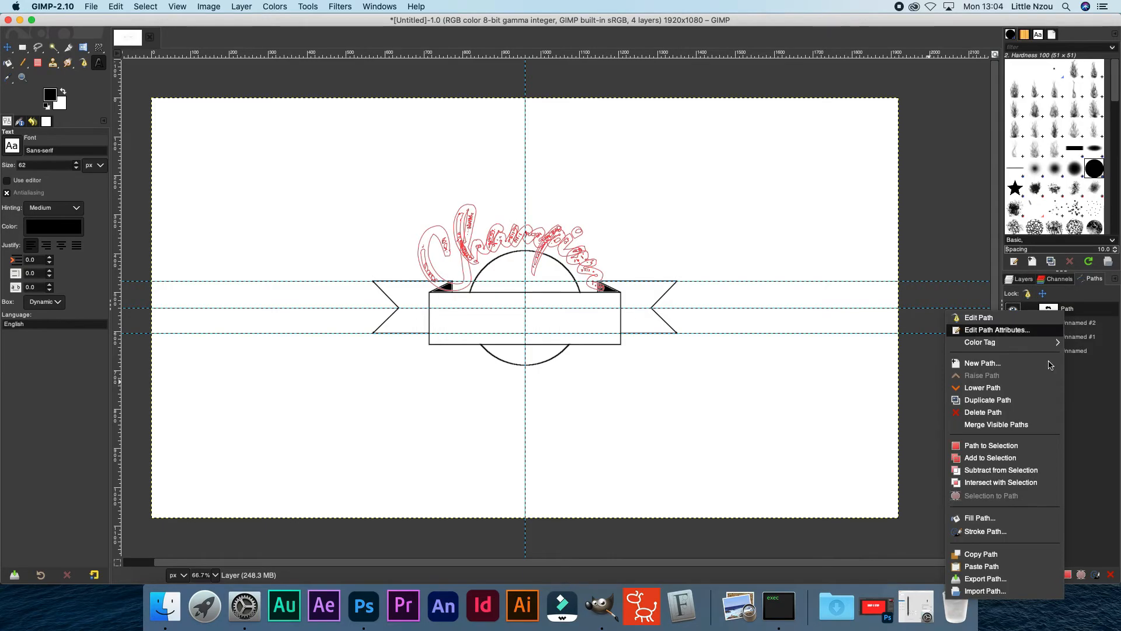
{"action": "left_click", "coordinate": [993, 519]}
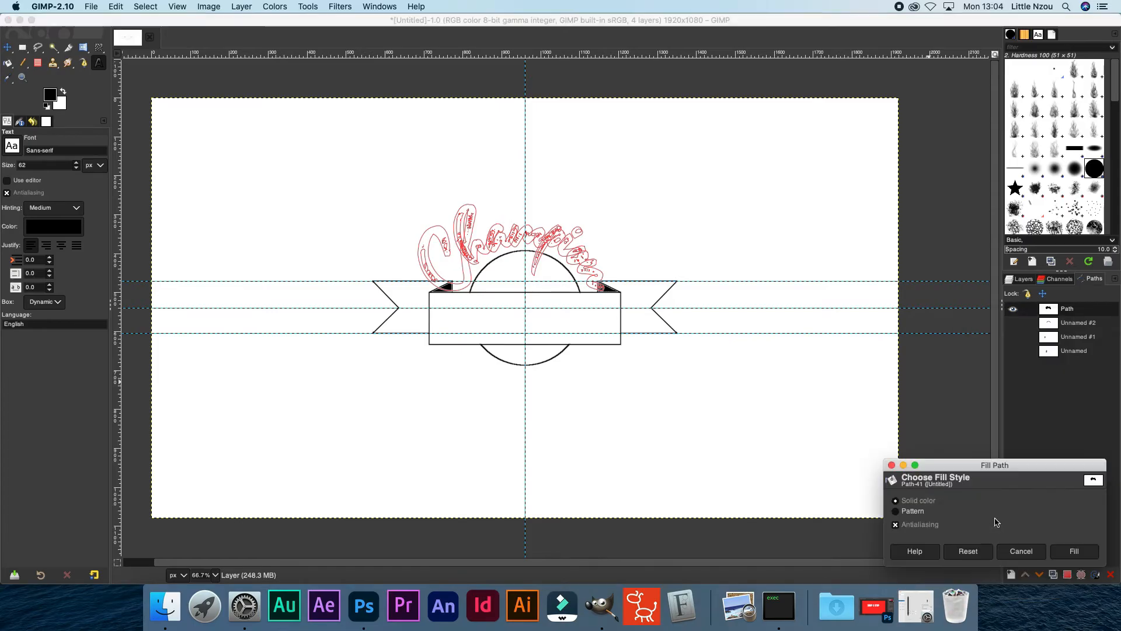
{"action": "left_click", "coordinate": [1076, 551]}
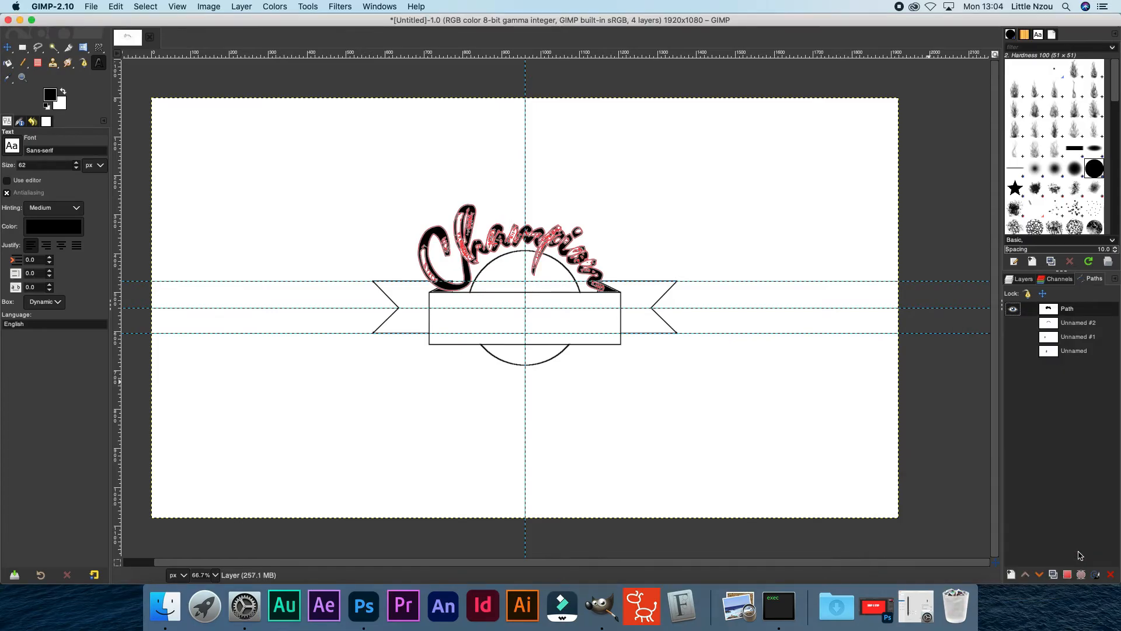
{"action": "left_click", "coordinate": [1014, 310]}
{"action": "left_click", "coordinate": [1014, 311]}
{"action": "left_click", "coordinate": [1014, 310]}
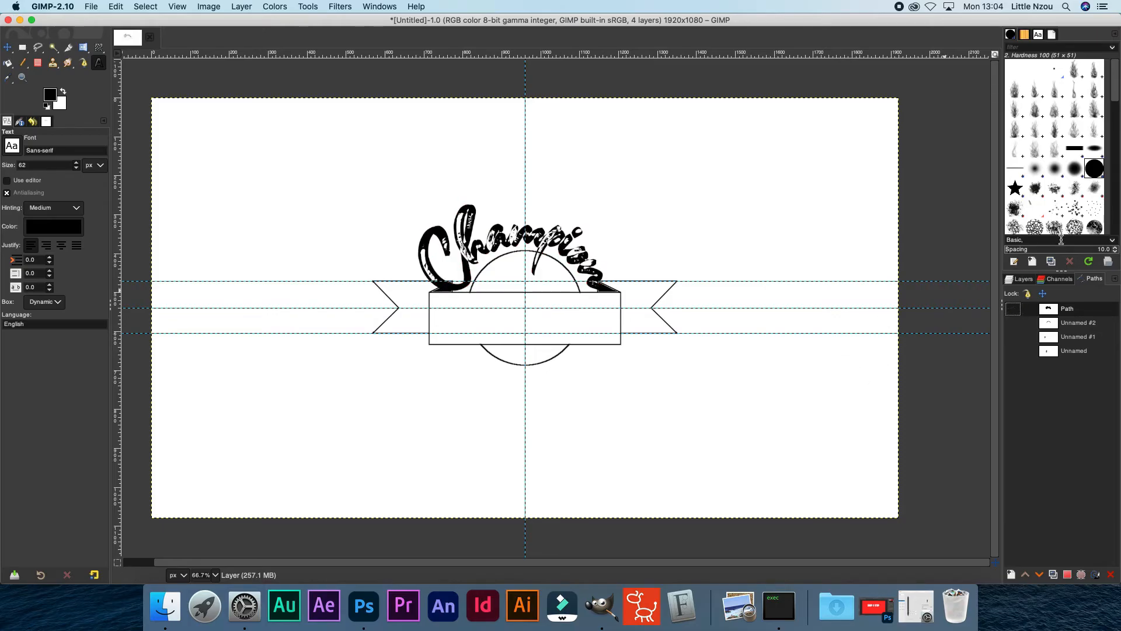
Add a new layer and sketch a downward-curving arc path below the badge, spanning just inside the banner's lower corners.
{"action": "left_click", "coordinate": [1022, 280]}
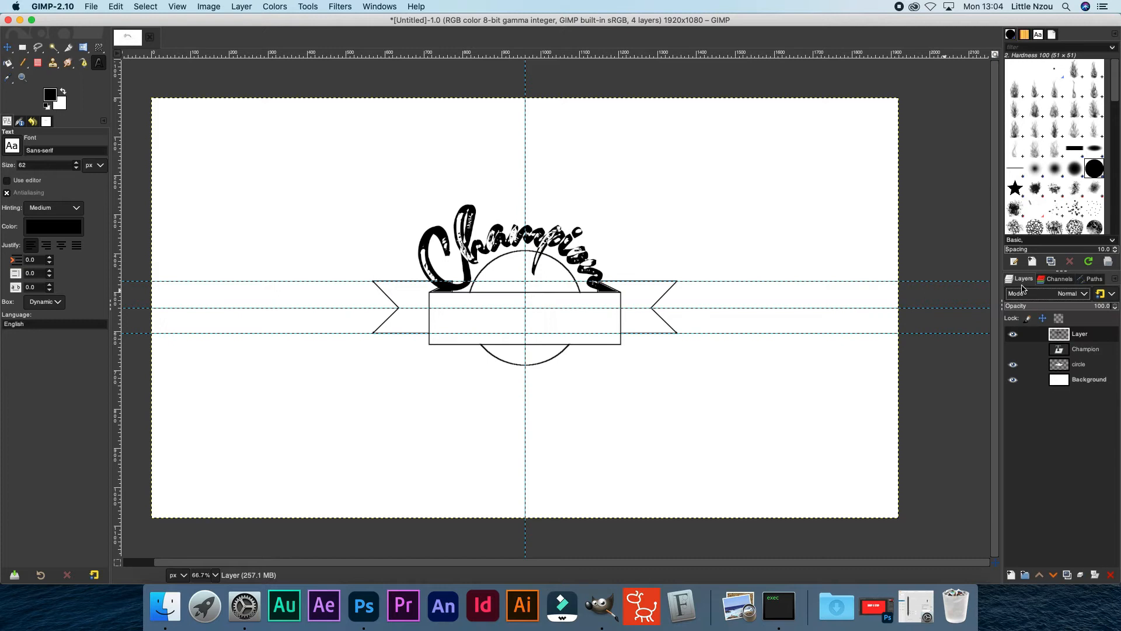
{"action": "key", "text": "b"}
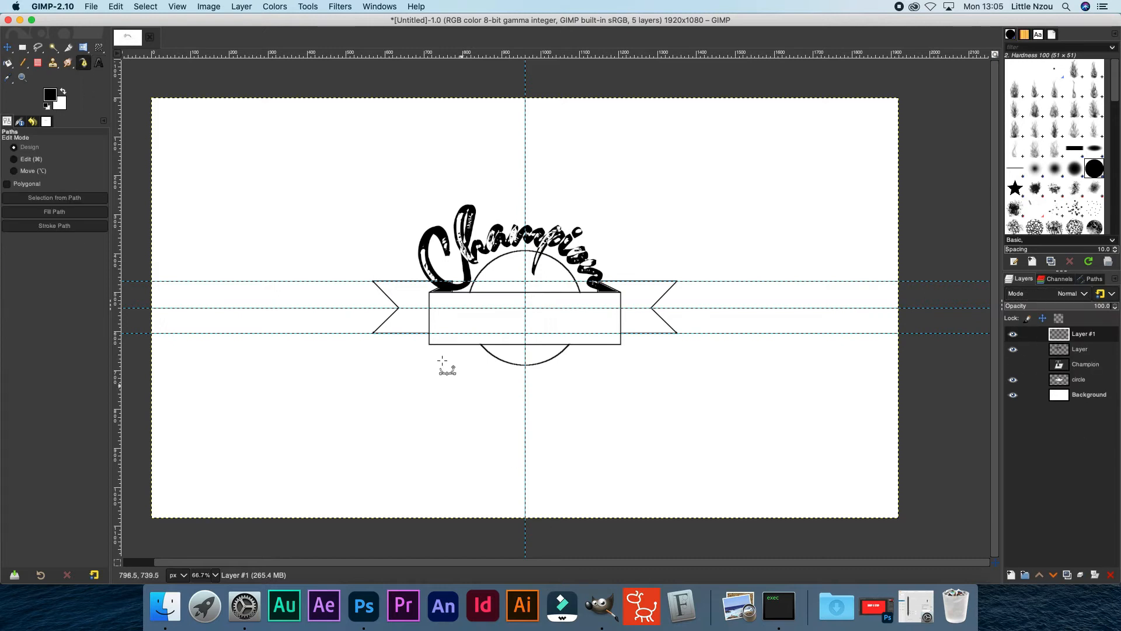
{"action": "left_click", "coordinate": [460, 345]}
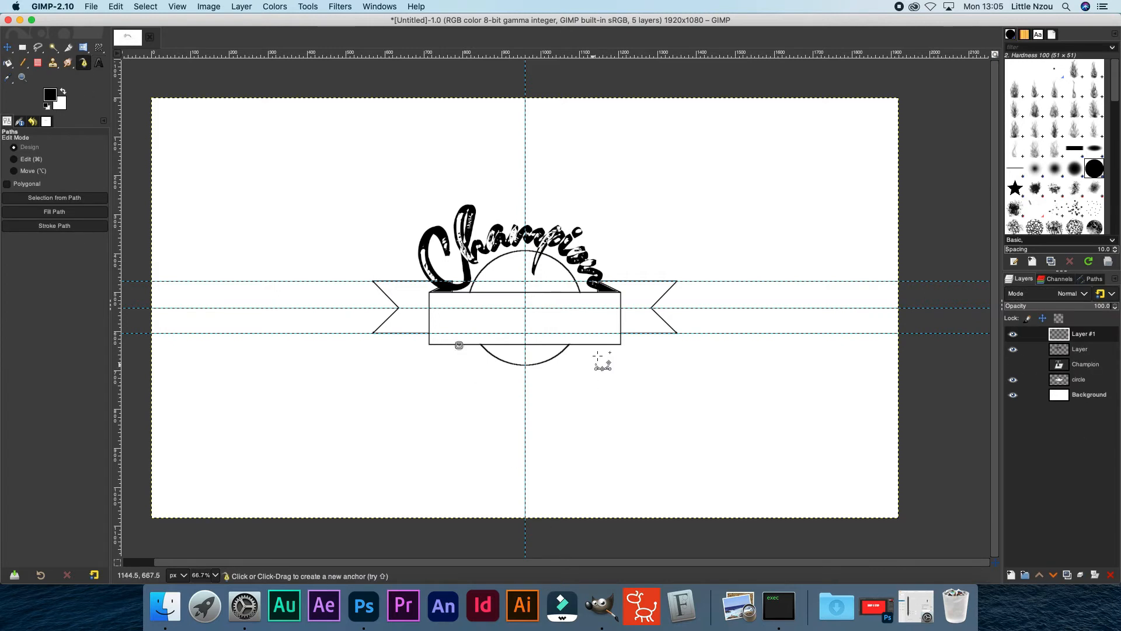
{"action": "left_click", "coordinate": [599, 344]}
{"action": "left_click_drag", "start_coordinate": [519, 345], "coordinate": [528, 404]}
{"action": "left_click_drag", "start_coordinate": [599, 413], "coordinate": [568, 390]}
{"action": "left_click_drag", "start_coordinate": [458, 433], "coordinate": [486, 405]}
{"action": "left_click_drag", "start_coordinate": [567, 390], "coordinate": [570, 402]}
{"action": "left_click_drag", "start_coordinate": [482, 406], "coordinate": [478, 406]}
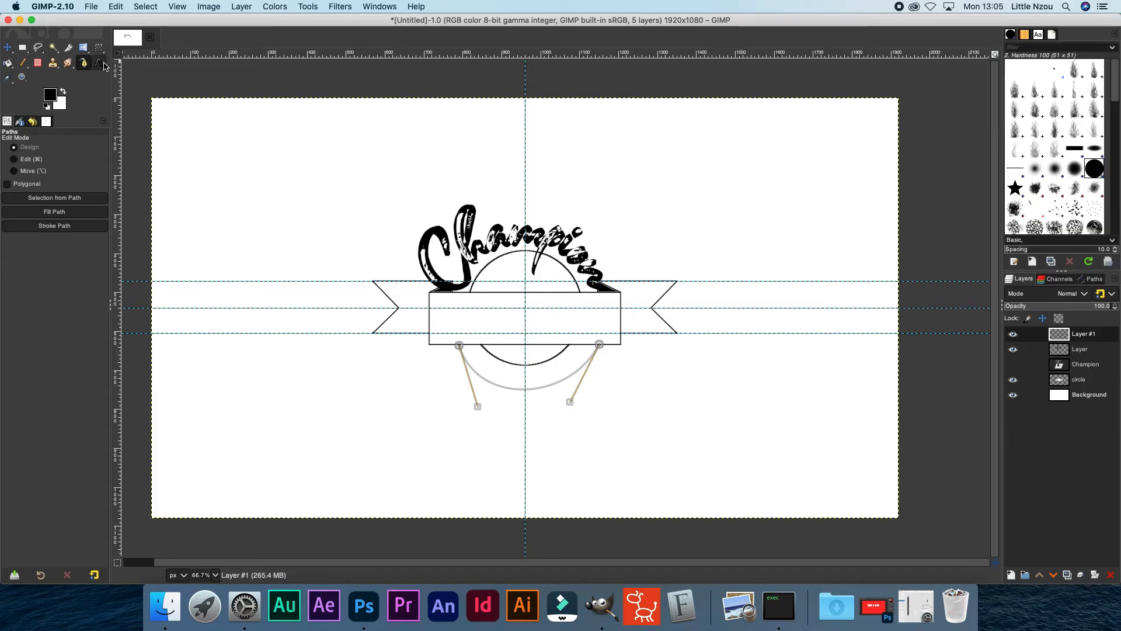
Add the text "Bakery" in the Orchide font at 225 px in an empty area below the badge.
{"action": "key", "text": "t"}
{"action": "left_click", "coordinate": [680, 452]}
{"action": "type", "text": "Bakery"}
{"action": "left_click", "coordinate": [704, 436]}
{"action": "left_click_drag", "start_coordinate": [820, 424], "coordinate": [724, 403]}
{"action": "type", "text": "225"}
{"action": "key", "text": "Return"}
{"action": "left_click", "coordinate": [711, 440]}
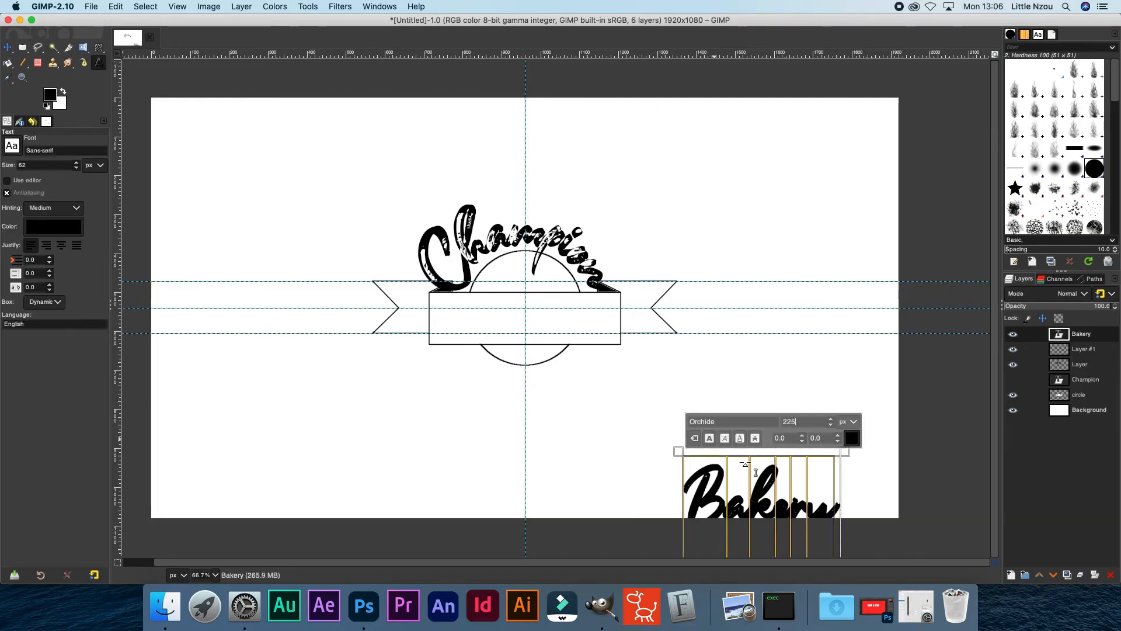
Try the Bakery text along the lower arc, undo it, and rerun it at 235 px.
{"action": "right_click", "coordinate": [772, 256]}
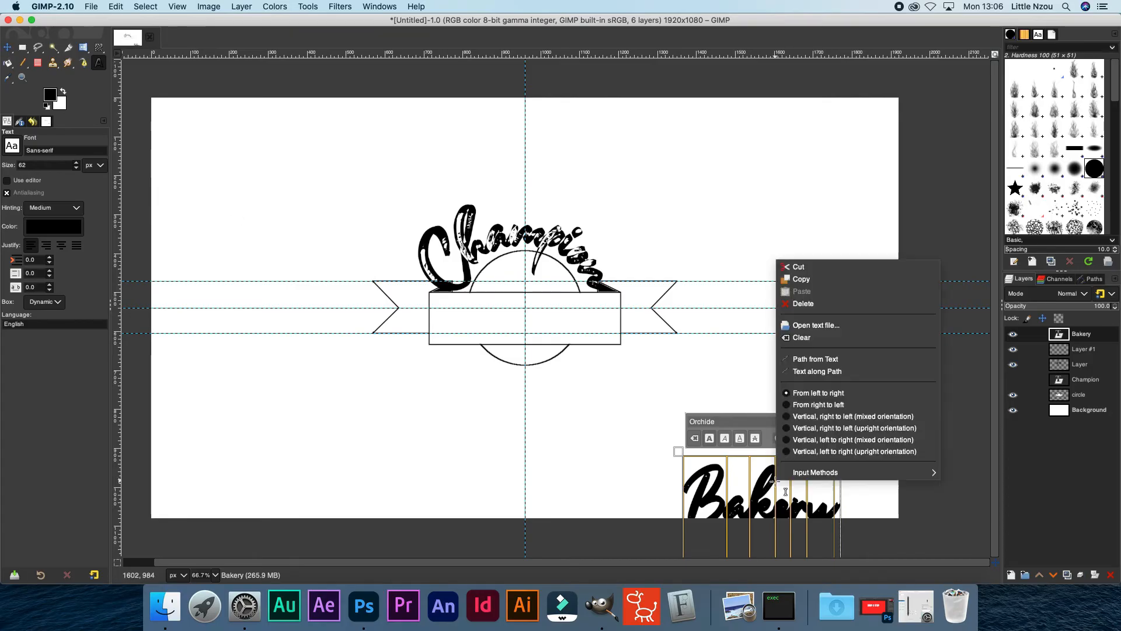
{"action": "left_click", "coordinate": [835, 372]}
{"action": "key", "text": "super+z"}
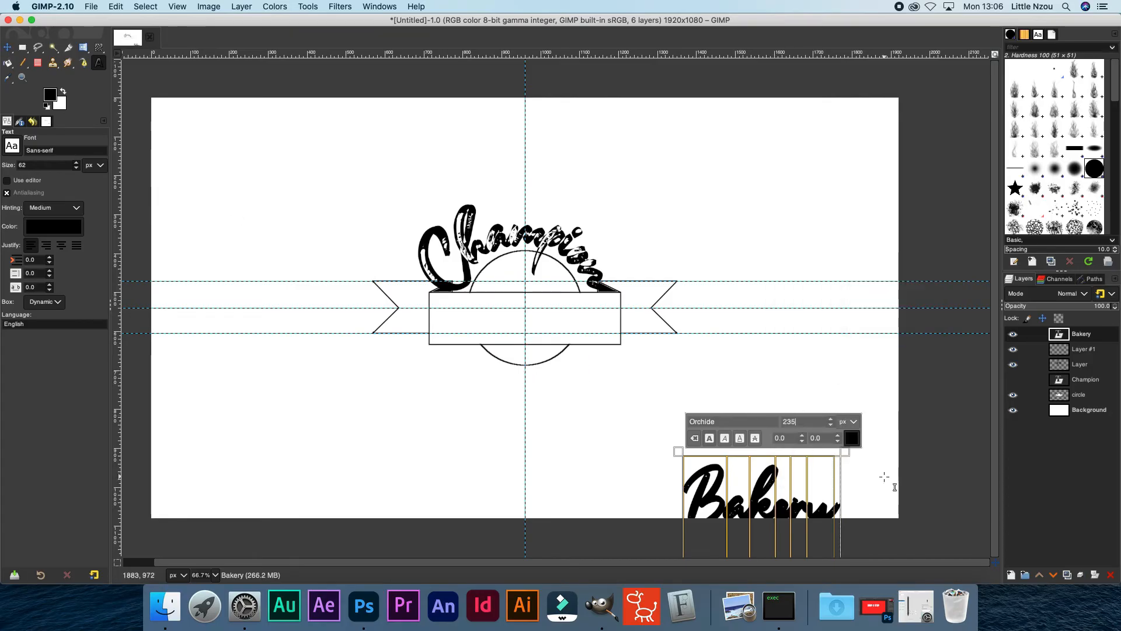
{"action": "right_click", "coordinate": [885, 477]}
{"action": "left_click", "coordinate": [850, 369]}
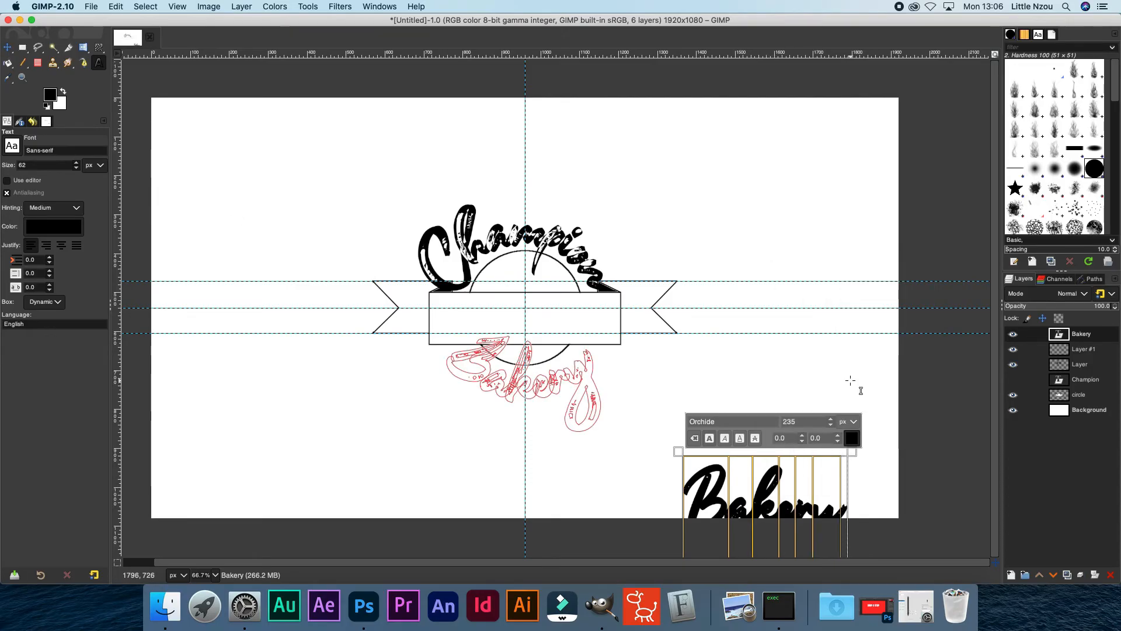
Hide the Bakery text layer, fill its curved path with a solid colour on Layer #1, and hide the path.
{"action": "left_click", "coordinate": [1012, 334]}
{"action": "left_click", "coordinate": [1092, 278]}
{"action": "left_click", "coordinate": [1013, 309]}
{"action": "right_click", "coordinate": [1069, 308]}
{"action": "left_click", "coordinate": [997, 529]}
{"action": "left_click", "coordinate": [1074, 553]}
{"action": "left_click", "coordinate": [1021, 279]}
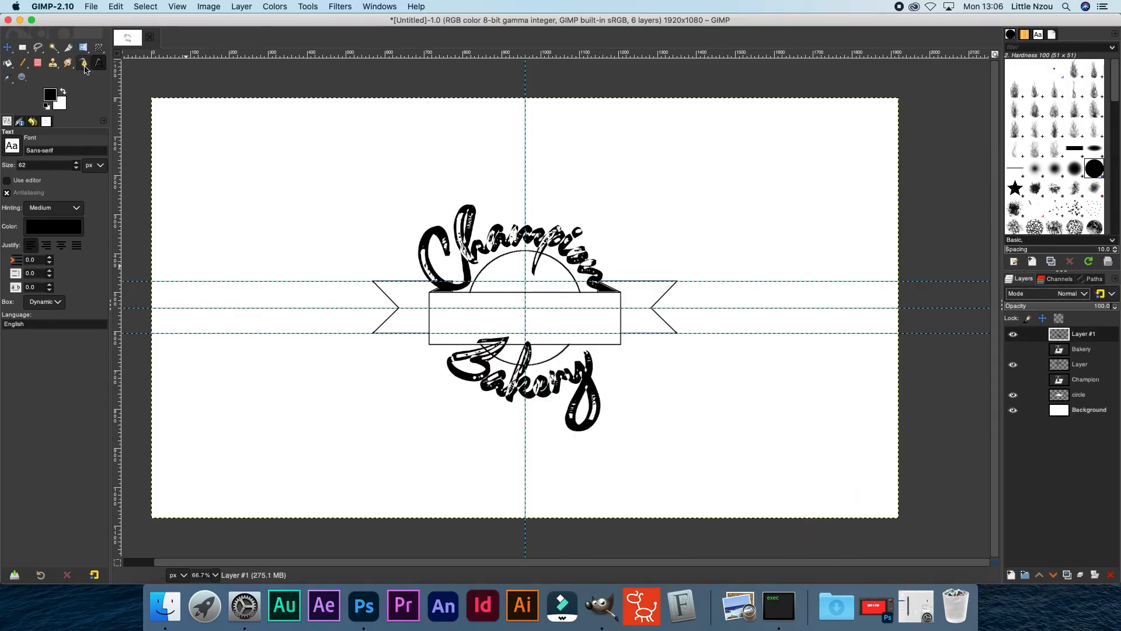
Rotate the curved Bakery lettering slightly and move it sideways beneath the banner.
{"action": "right_click", "coordinate": [86, 52]}
{"action": "left_click", "coordinate": [117, 62]}
{"action": "left_click_drag", "start_coordinate": [449, 417], "coordinate": [471, 419]}
{"action": "right_click", "coordinate": [838, 255]}
{"action": "left_click", "coordinate": [785, 241]}
{"action": "left_click", "coordinate": [956, 156]}
{"action": "left_click", "coordinate": [7, 48]}
{"action": "left_click_drag", "start_coordinate": [602, 380], "coordinate": [570, 379]}
Scale the Bakery lettering layer to about 1985 × 1305 px and move it closer to the banner.
{"action": "right_click", "coordinate": [84, 47]}
{"action": "left_click", "coordinate": [158, 63]}
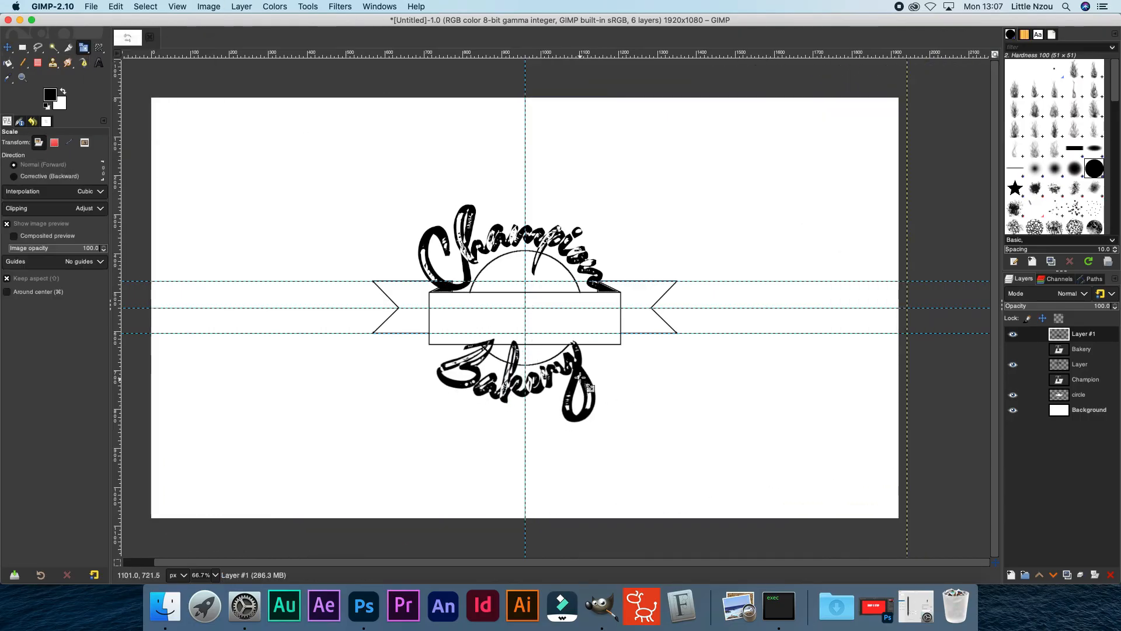
{"action": "left_click", "coordinate": [506, 310]}
{"action": "left_click_drag", "start_coordinate": [506, 311], "coordinate": [523, 320]}
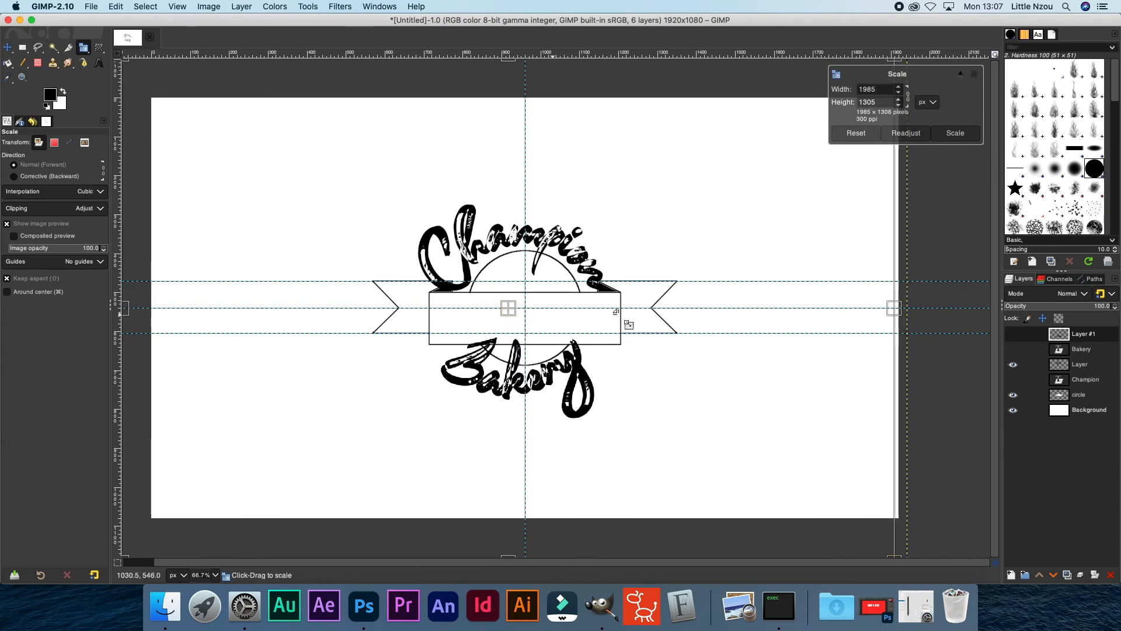
{"action": "left_click", "coordinate": [955, 133]}
{"action": "left_click", "coordinate": [8, 48]}
{"action": "left_click_drag", "start_coordinate": [518, 407], "coordinate": [514, 396]}
Rotate the scaled Bakery lettering slightly to balance it beneath the banner.
{"action": "right_click", "coordinate": [84, 47]}
{"action": "left_click", "coordinate": [134, 62]}
{"action": "left_click_drag", "start_coordinate": [603, 385], "coordinate": [554, 380]}
{"action": "left_click", "coordinate": [955, 157]}
{"action": "left_click", "coordinate": [8, 47]}
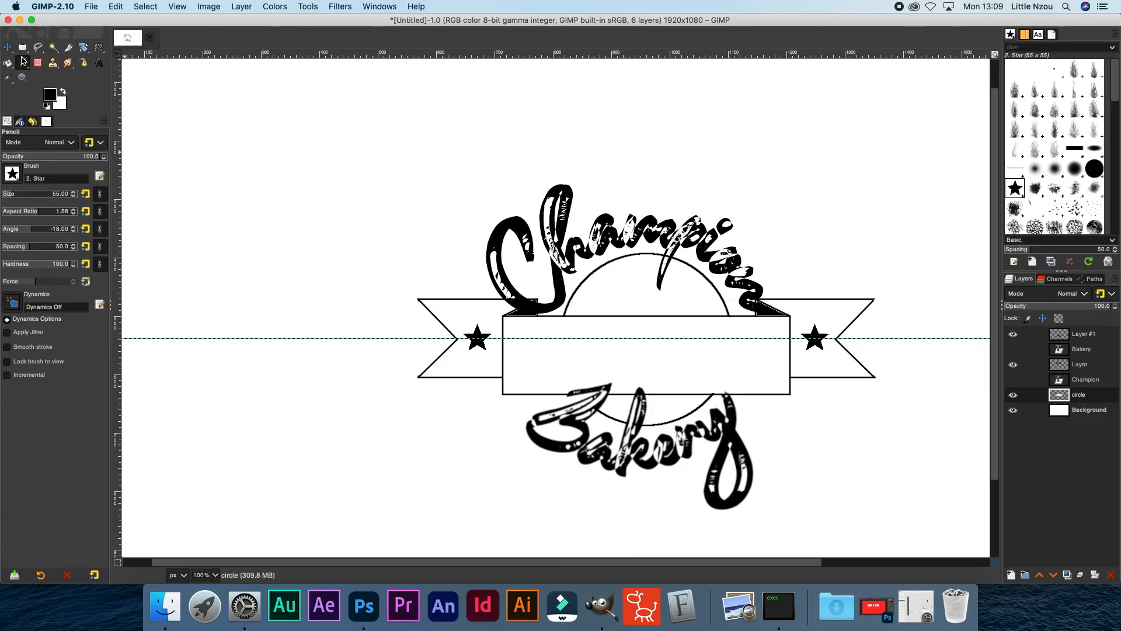
Add the text "Since 1963" in Sans-serif at 62 px beside the banner.
{"action": "key", "text": "t"}
{"action": "left_click", "coordinate": [325, 381]}
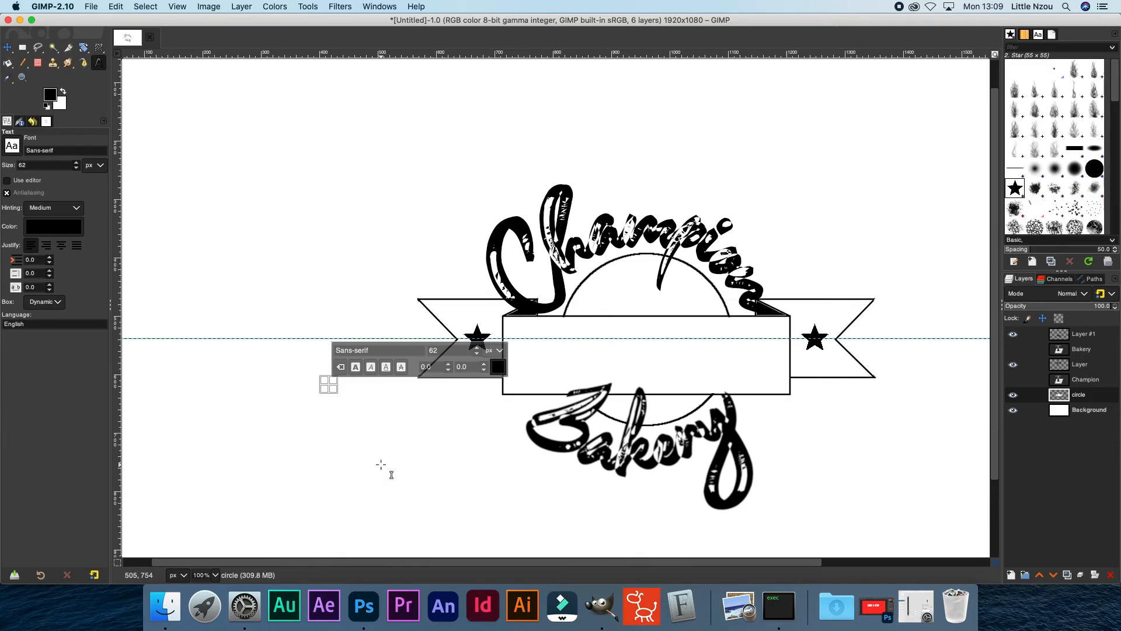
{"action": "type", "text": "Since 19"}
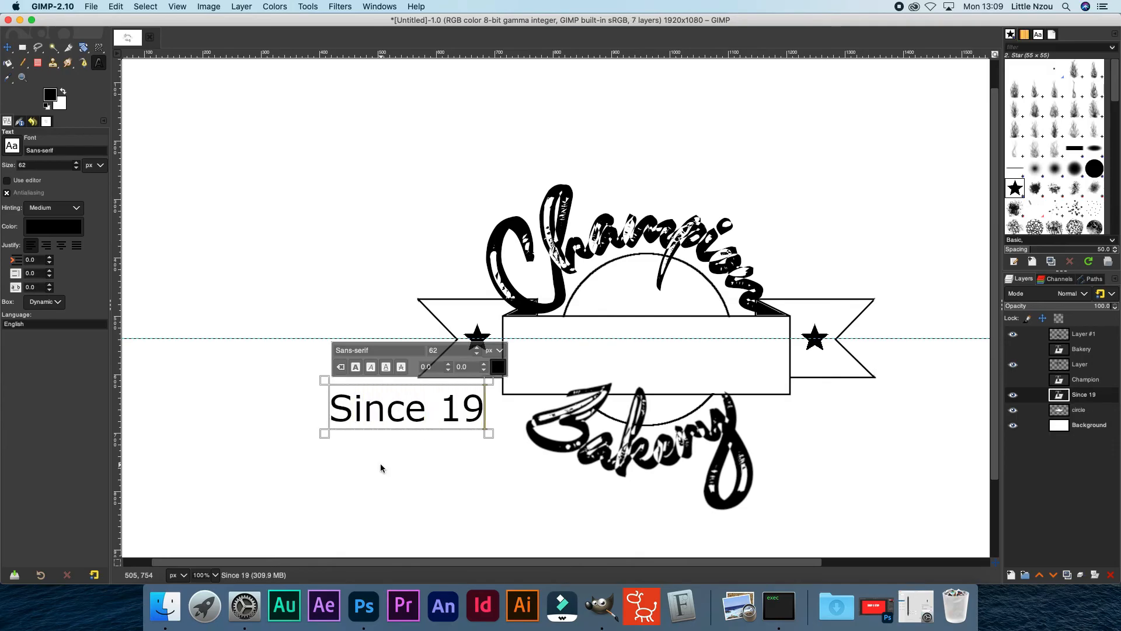
{"action": "type", "text": "7"}
{"action": "key", "text": "BackSpace"}
{"action": "type", "text": "63"}
Make the Since 1963 text bold and move it to the centre of the banner.
{"action": "double_click", "coordinate": [448, 412]}
{"action": "triple_click", "coordinate": [414, 408]}
{"action": "left_click", "coordinate": [355, 366]}
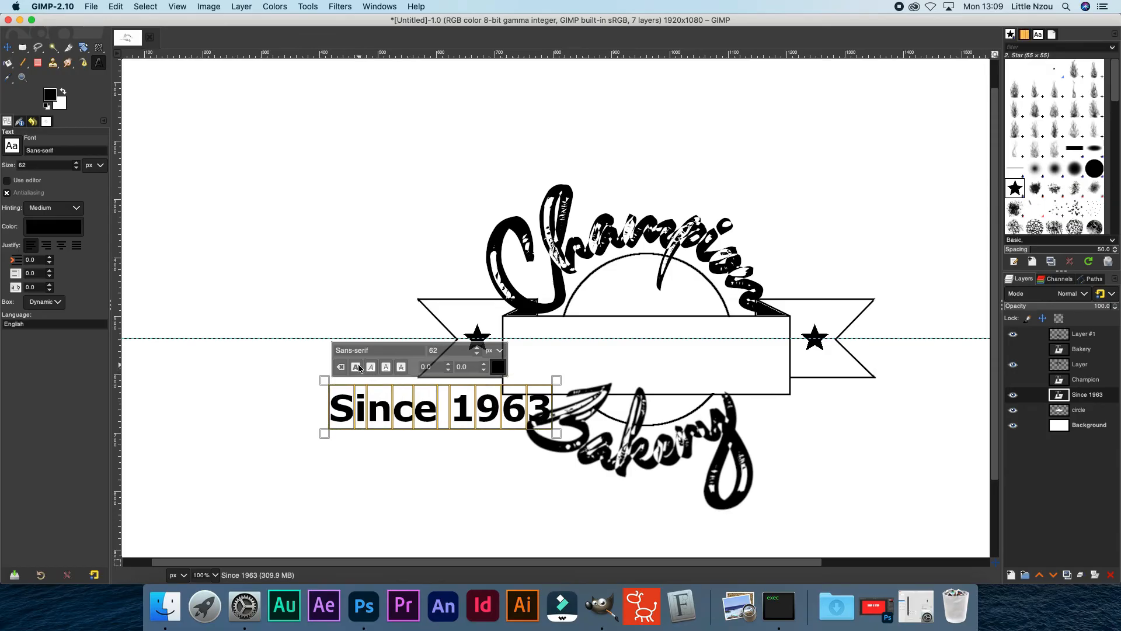
{"action": "left_click", "coordinate": [7, 47]}
{"action": "left_click_drag", "start_coordinate": [469, 423], "coordinate": [679, 367]}
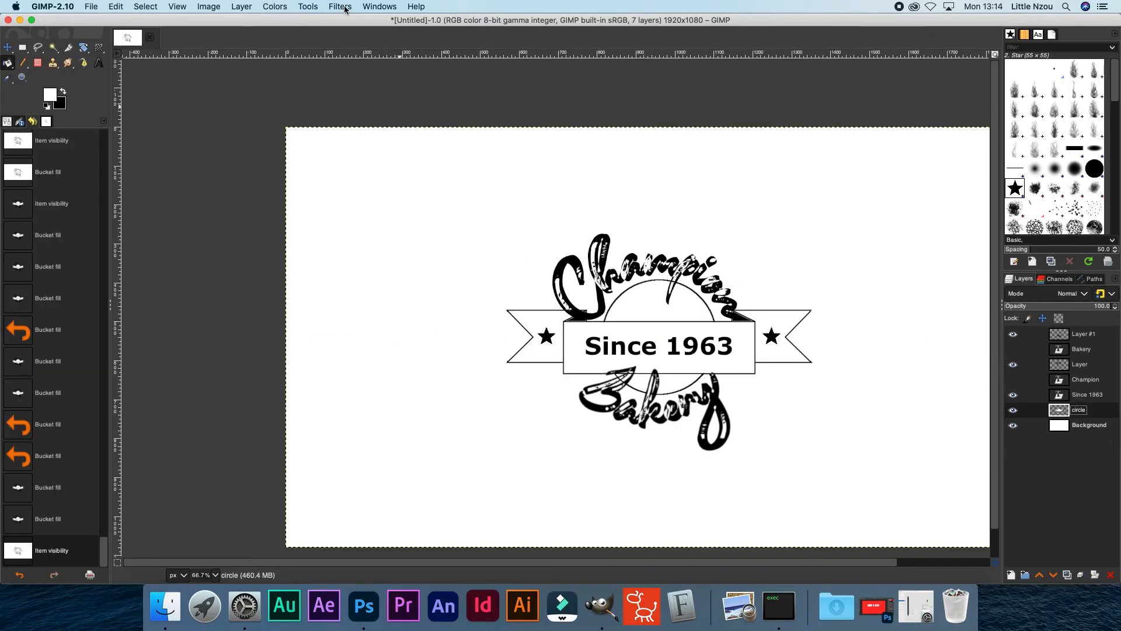
Apply a drop shadow to the circle layer.
{"action": "left_click", "coordinate": [340, 7]}
{"action": "left_click", "coordinate": [363, 22]}
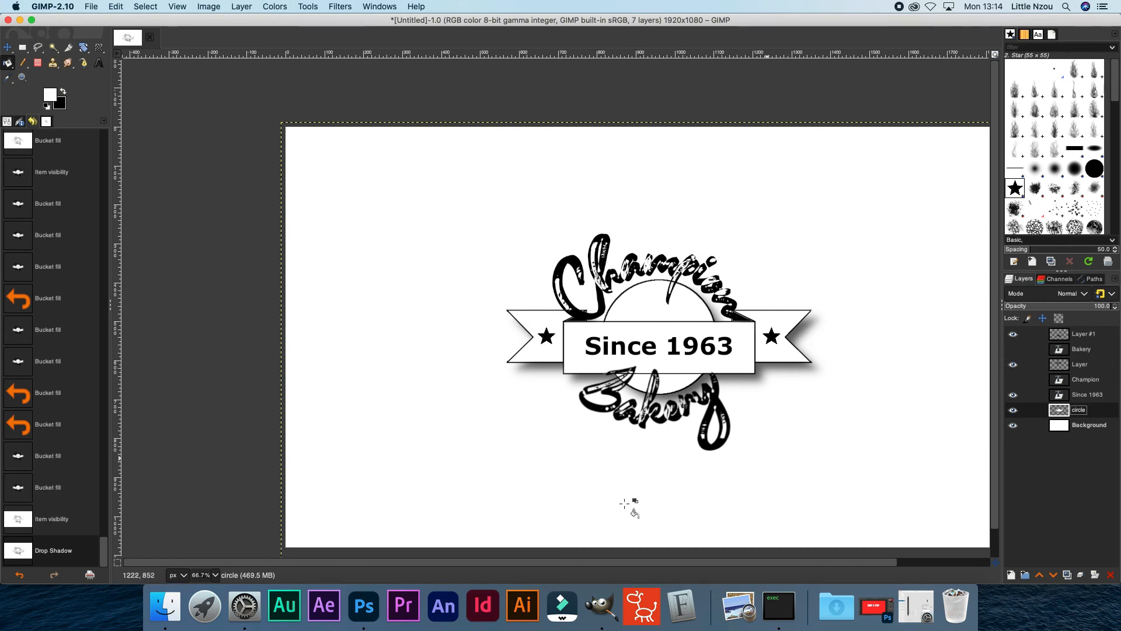
Place bakery vectors 1.png from the food vectors folder on the badge and scale it to 104 × 254 px over the circle.
{"action": "left_click", "coordinate": [172, 611]}
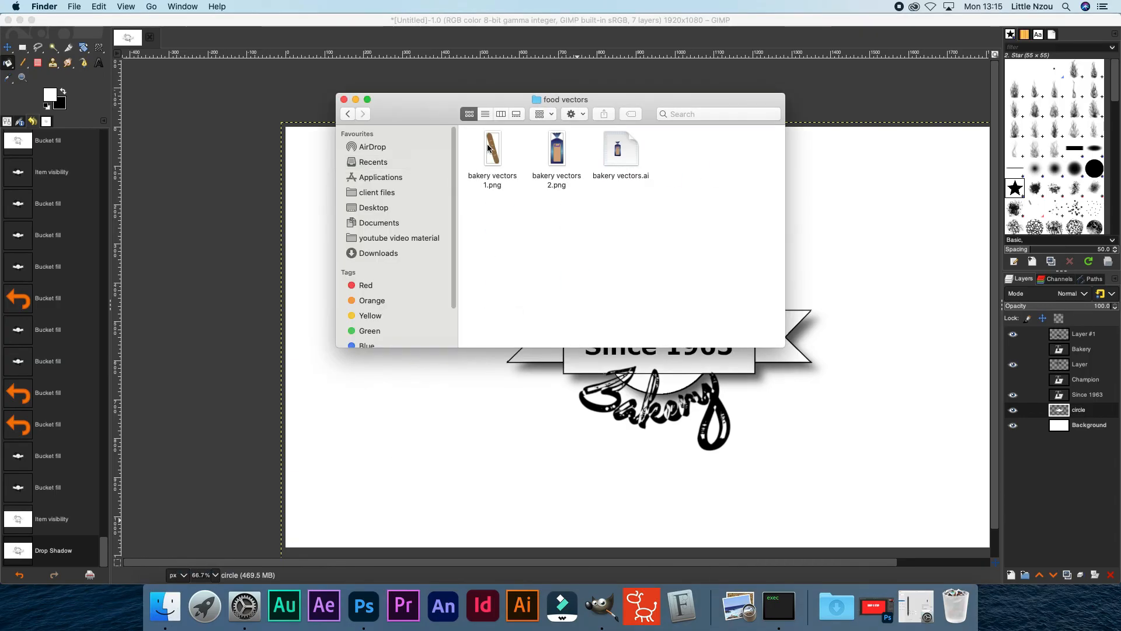
{"action": "left_click_drag", "start_coordinate": [488, 147], "coordinate": [726, 230]}
{"action": "left_click", "coordinate": [83, 47]}
{"action": "left_click", "coordinate": [134, 76]}
{"action": "left_click", "coordinate": [646, 350]}
{"action": "left_click_drag", "start_coordinate": [670, 416], "coordinate": [643, 348]}
{"action": "left_click_drag", "start_coordinate": [624, 303], "coordinate": [642, 337]}
{"action": "left_click_drag", "start_coordinate": [661, 383], "coordinate": [665, 390]}
{"action": "left_click", "coordinate": [962, 132]}
Desaturate the loaf image and darken it with Levels by setting the input midtones to 0.36.
{"action": "left_click", "coordinate": [275, 6]}
{"action": "mouse_move", "coordinate": [288, 194]}
{"action": "left_click", "coordinate": [403, 204]}
{"action": "left_click", "coordinate": [378, 208]}
{"action": "left_click", "coordinate": [275, 7]}
{"action": "left_click", "coordinate": [281, 109]}
{"action": "left_click_drag", "start_coordinate": [403, 226], "coordinate": [444, 227]}
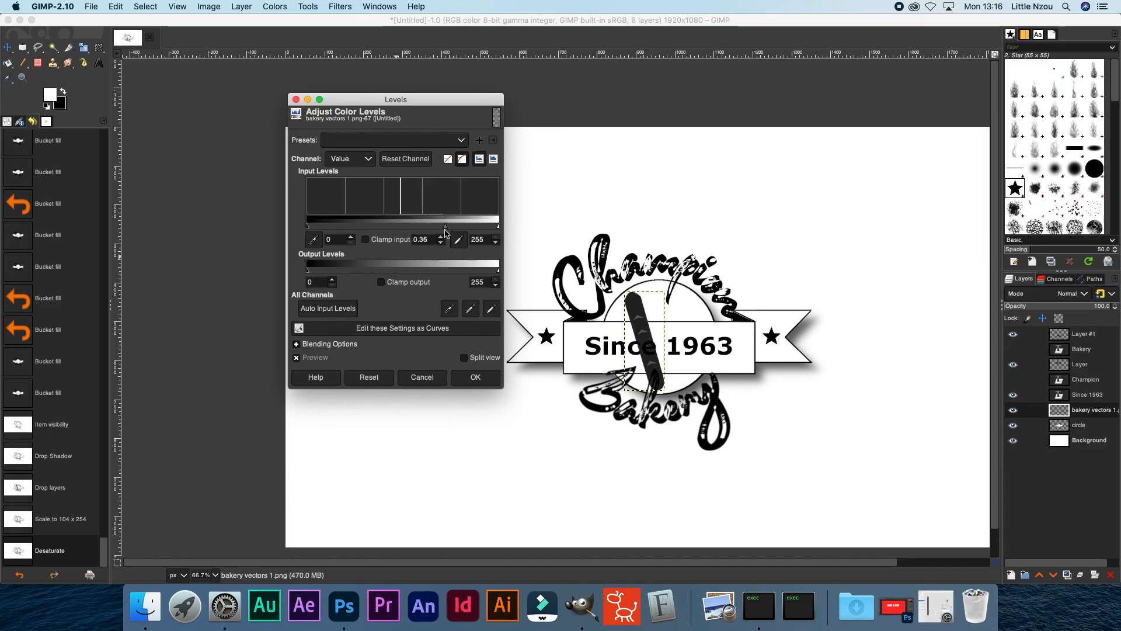
{"action": "left_click", "coordinate": [475, 377]}
Duplicate the loaf layer, flip the copy horizontally, and move it to the opposite side of the circle.
{"action": "right_click", "coordinate": [1069, 411]}
{"action": "left_click", "coordinate": [1070, 412]}
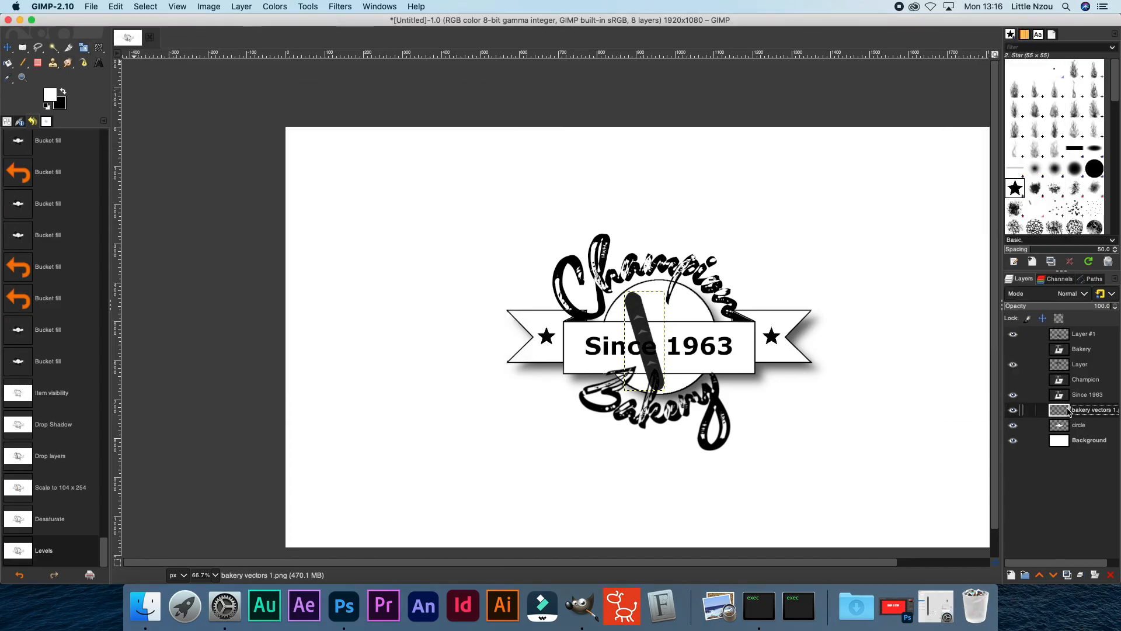
{"action": "right_click", "coordinate": [1069, 412]}
{"action": "left_click", "coordinate": [993, 143]}
{"action": "key", "text": "shift+f"}
{"action": "left_click", "coordinate": [646, 341]}
{"action": "key", "text": "m"}
{"action": "left_click_drag", "start_coordinate": [650, 337], "coordinate": [682, 337]}
Place bakery vectors 2.png from the food vectors folder on the badge and desaturate it.
{"action": "key", "text": "super+Tab"}
{"action": "left_click_drag", "start_coordinate": [393, 151], "coordinate": [625, 333]}
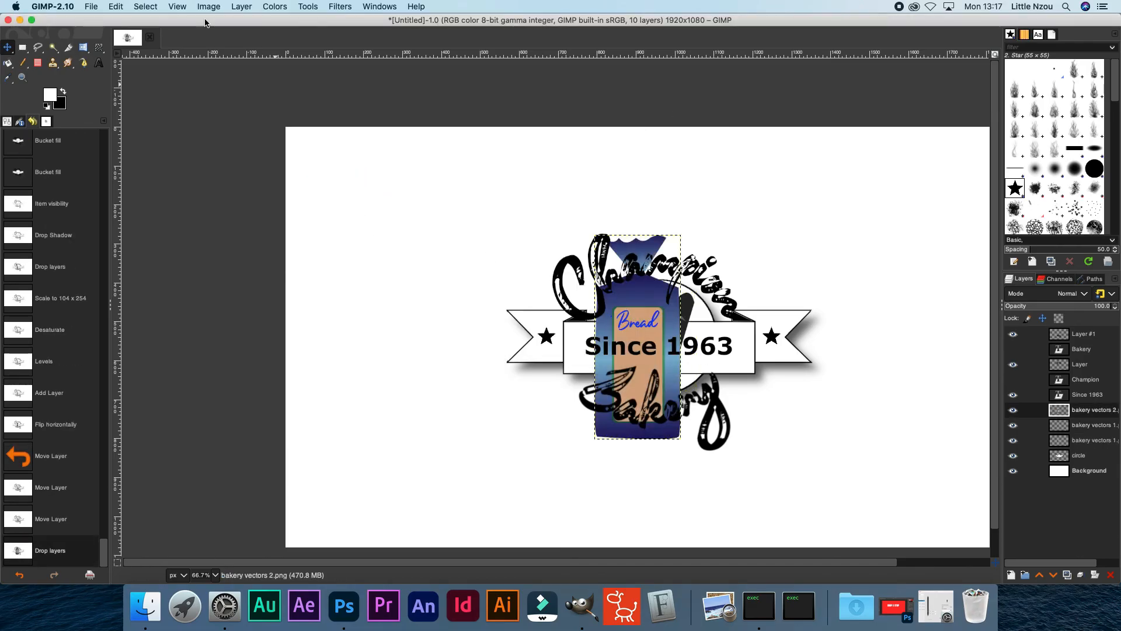
{"action": "left_click", "coordinate": [275, 7]}
{"action": "mouse_move", "coordinate": [290, 194]}
{"action": "left_click", "coordinate": [394, 196]}
{"action": "left_click", "coordinate": [323, 240]}
{"action": "left_click", "coordinate": [275, 7]}
{"action": "mouse_move", "coordinate": [328, 195]}
{"action": "left_click", "coordinate": [402, 205]}
{"action": "left_click", "coordinate": [378, 201]}
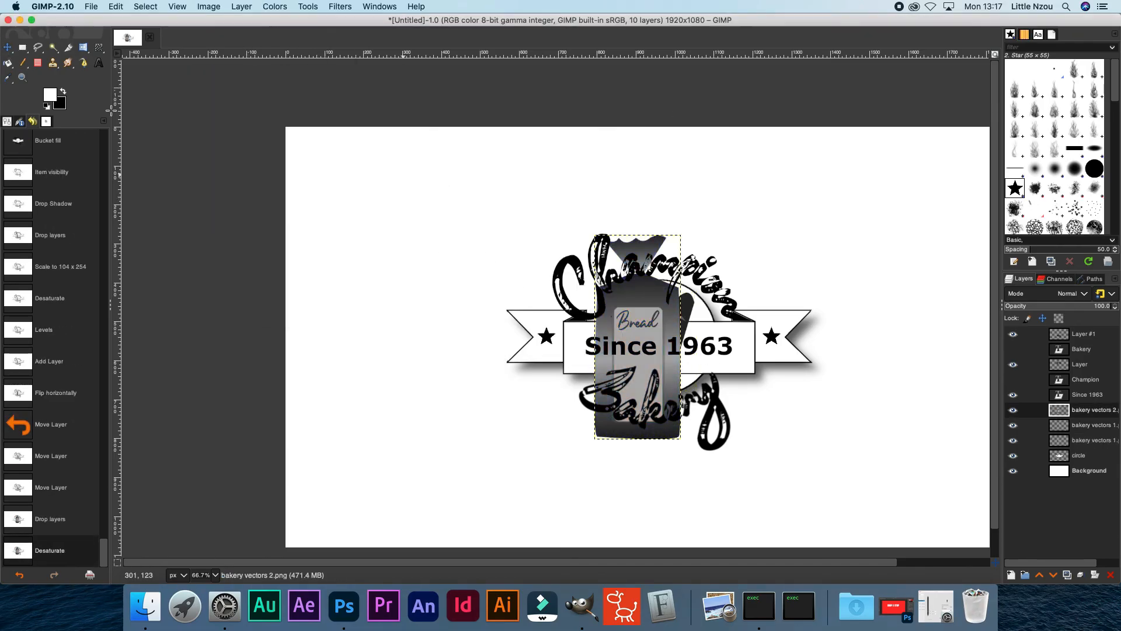
Scale the bread bag down to fit inside the circle and arrange it between the two loaves.
{"action": "left_click_drag", "start_coordinate": [83, 48], "coordinate": [131, 75]}
{"action": "left_click", "coordinate": [659, 293]}
{"action": "left_click_drag", "start_coordinate": [659, 293], "coordinate": [622, 308]}
{"action": "key", "text": "Return"}
{"action": "key", "text": "shift+Page_Down"}
{"action": "left_click_drag", "start_coordinate": [686, 308], "coordinate": [690, 312]}
{"action": "left_click_drag", "start_coordinate": [654, 325], "coordinate": [656, 318]}
{"action": "key", "text": "Up"}
{"action": "left_click", "coordinate": [39, 63]}
{"action": "left_click", "coordinate": [1080, 575]}
{"action": "right_click", "coordinate": [1088, 409]}
{"action": "left_click", "coordinate": [1009, 163]}
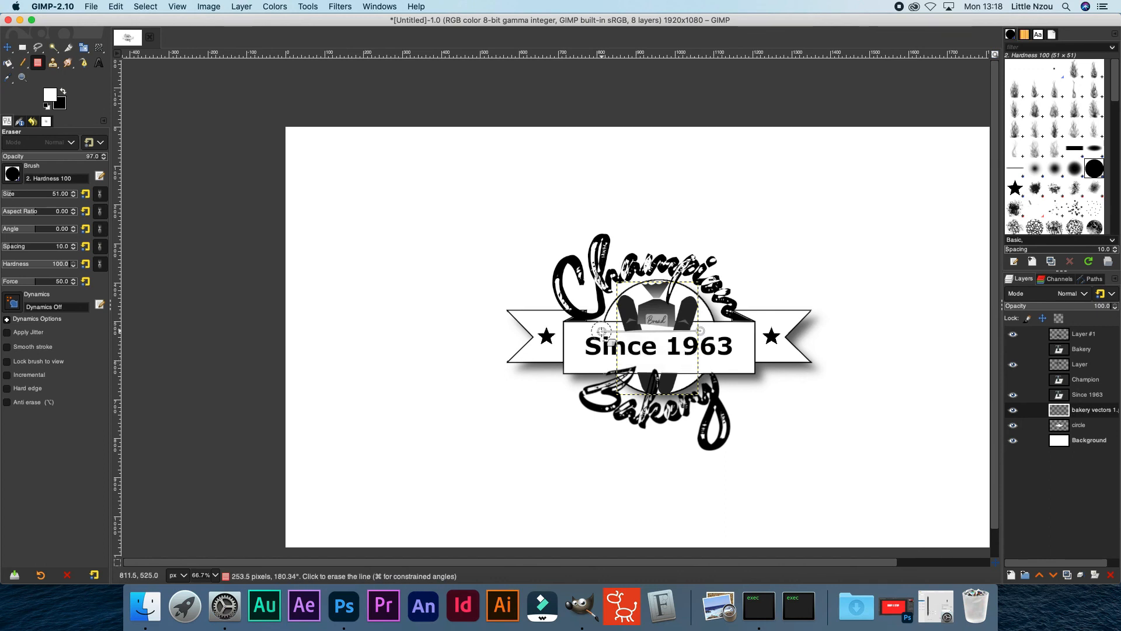
{"action": "key", "text": "super+z"}
{"action": "left_click", "coordinate": [701, 335]}
{"action": "left_click", "coordinate": [612, 334], "text": "shift"}
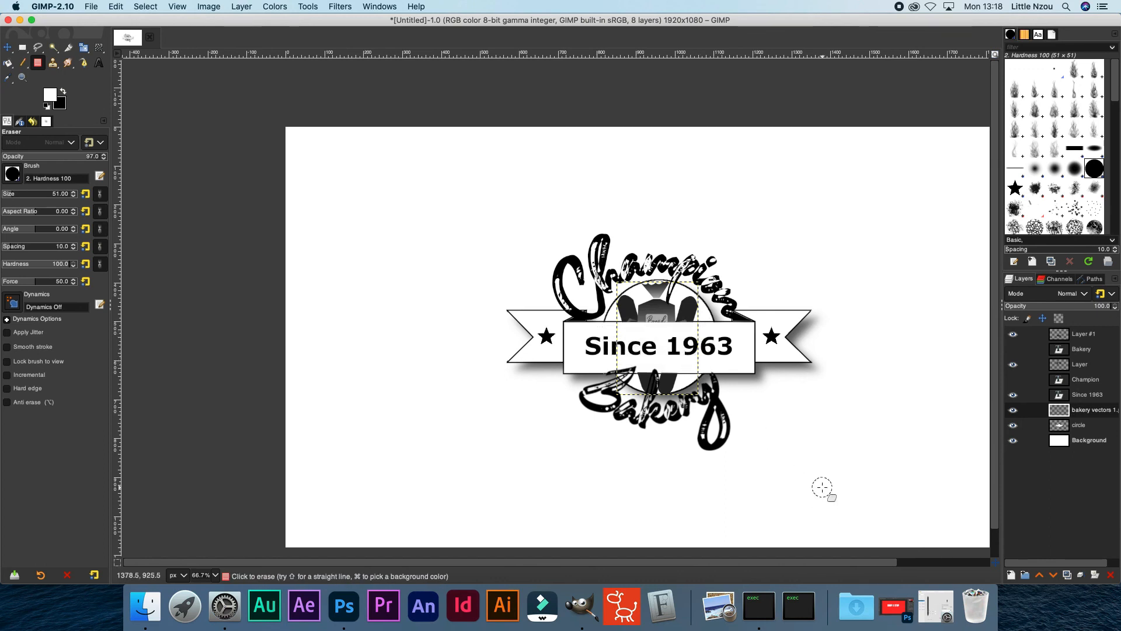
{"action": "key", "text": "super+z"}
{"action": "key", "text": "super+z"}
{"action": "key", "text": "super+z"}
{"action": "key", "text": "super+z"}
{"action": "key", "text": "super+z"}
{"action": "key", "text": "super+z"}
Merge the bread bag and both loaf layers into a single layer.
{"action": "right_click", "coordinate": [1092, 416]}
{"action": "left_click", "coordinate": [1011, 163]}
{"action": "left_click", "coordinate": [1081, 575]}
Rescale and reposition the merged bread artwork within the circle.
{"action": "left_click", "coordinate": [83, 47]}
{"action": "left_click", "coordinate": [658, 339]}
{"action": "left_click", "coordinate": [958, 139]}
{"action": "mouse_move", "coordinate": [698, 282]}
{"action": "left_mouse_down"}
{"action": "mouse_move", "coordinate": [710, 265]}
{"action": "mouse_move", "coordinate": [699, 282]}
{"action": "left_mouse_up"}
{"action": "key", "text": "shift+e"}
{"action": "left_click", "coordinate": [84, 48]}
{"action": "left_click", "coordinate": [664, 330]}
{"action": "left_click_drag", "start_coordinate": [658, 339], "coordinate": [688, 363]}
{"action": "left_click", "coordinate": [958, 134]}
Erase the part of the bread artwork that overlaps the banner behind the Since 1963 text.
{"action": "left_click", "coordinate": [38, 63]}
{"action": "key", "text": "super+z"}
{"action": "scroll", "coordinate": [661, 368], "scroll_direction": "up", "scroll_amount": 5}
{"action": "left_click_drag", "start_coordinate": [536, 335], "coordinate": [772, 354]}
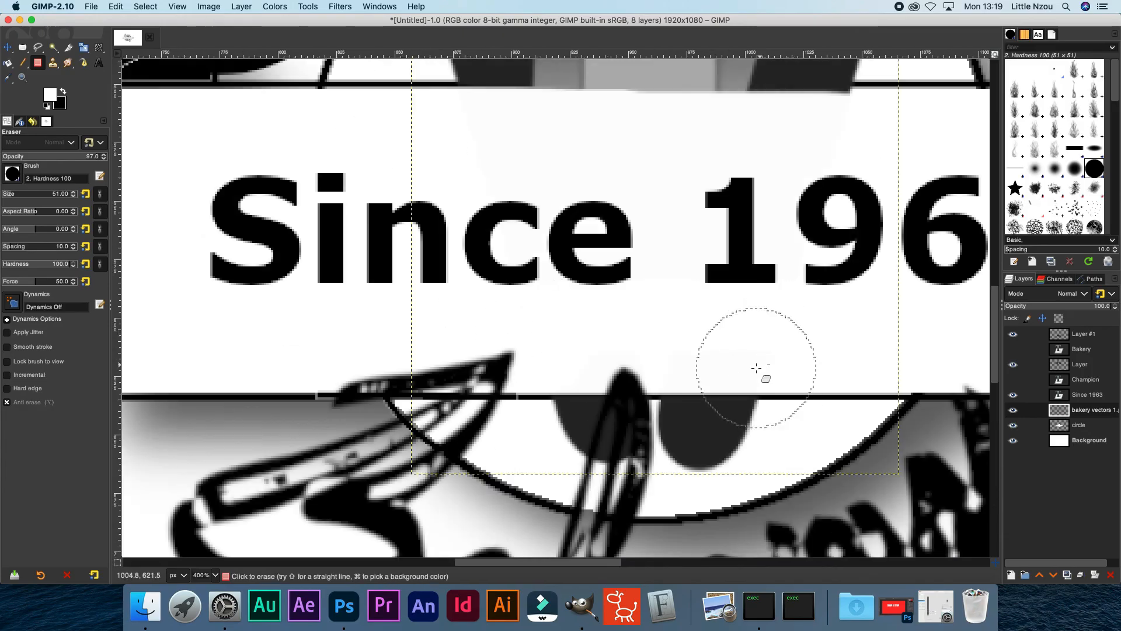
{"action": "scroll", "coordinate": [772, 355], "scroll_direction": "down", "scroll_amount": 4}
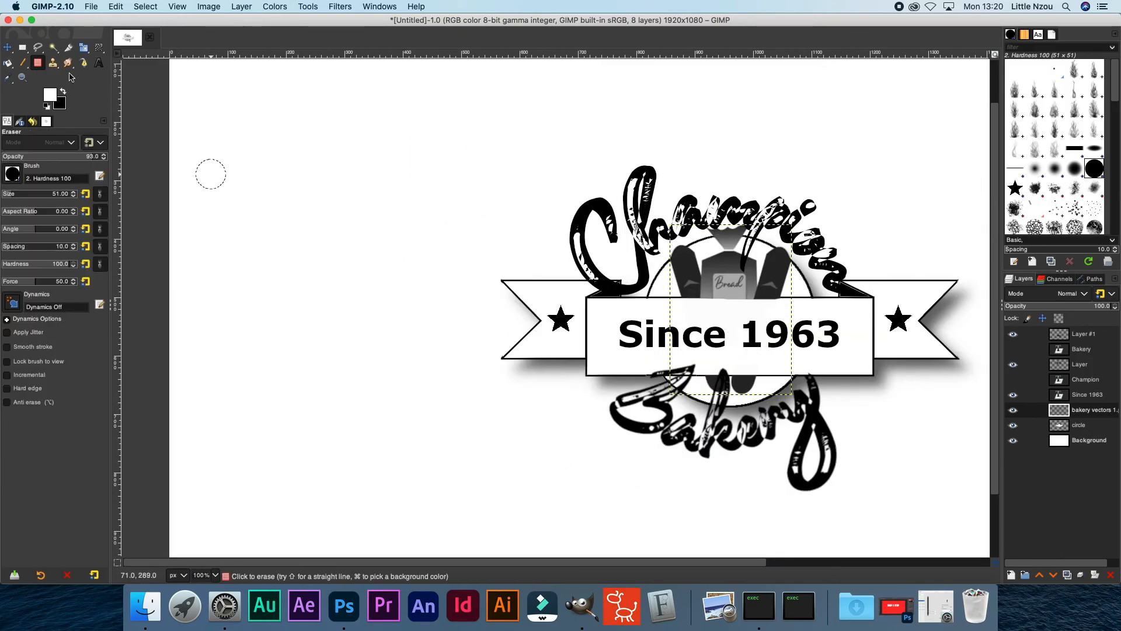
Export the design to the Desktop as bakery logo.png with the PNG options left at their defaults.
{"action": "left_click", "coordinate": [91, 6]}
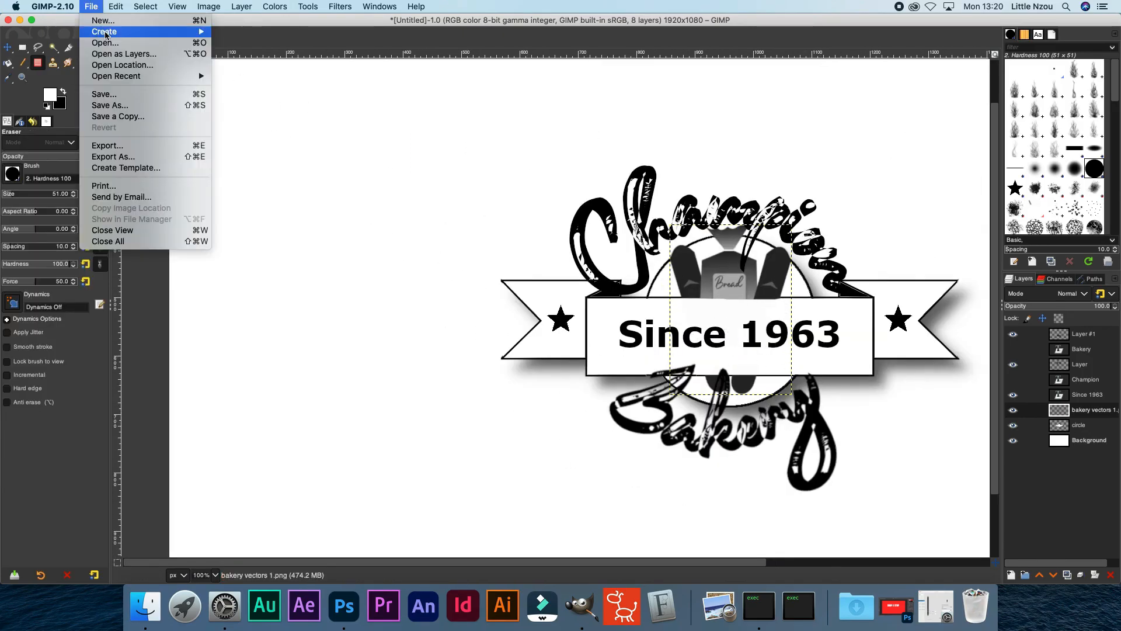
{"action": "left_click", "coordinate": [150, 151]}
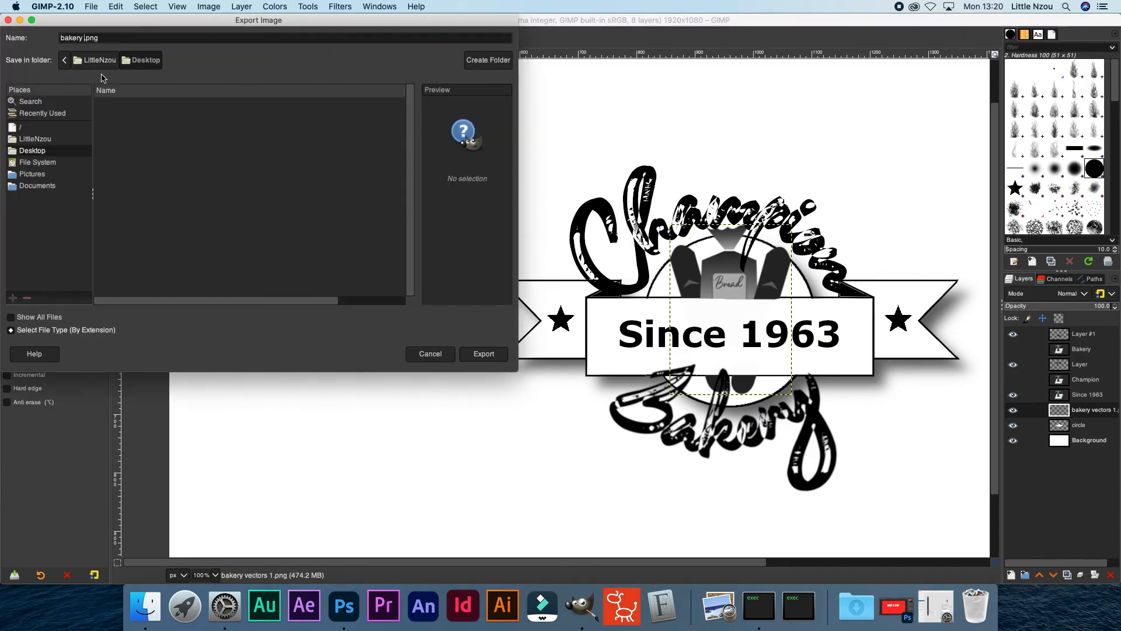
{"action": "left_click", "coordinate": [483, 354]}
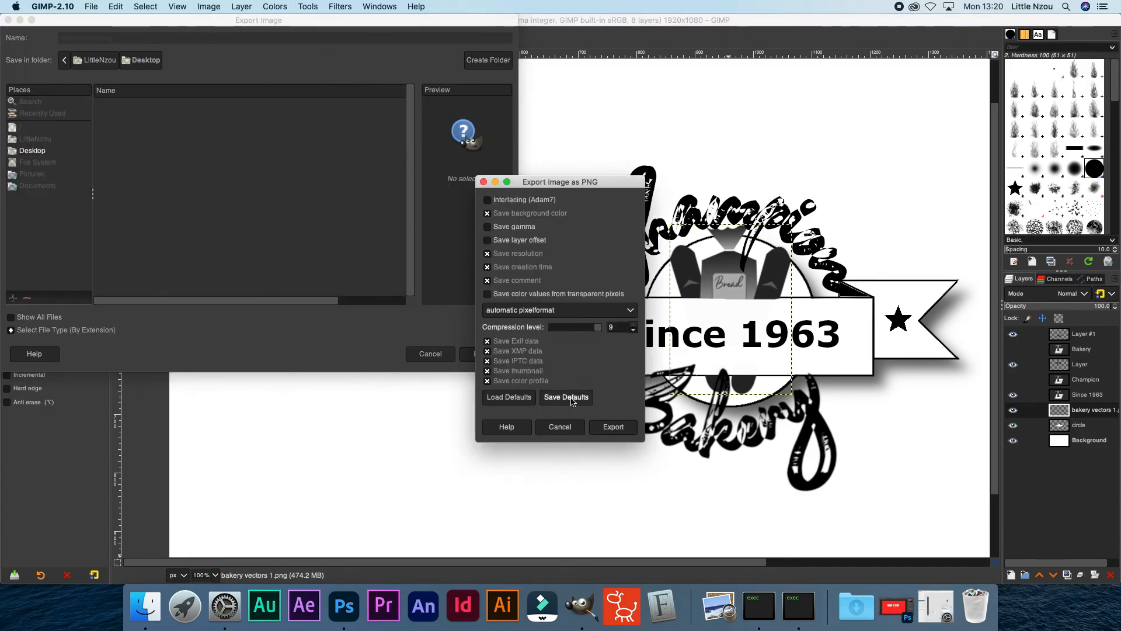
{"action": "left_click", "coordinate": [611, 428]}
Move the image window aside and open the exported bakery logo.png from the desktop in Preview.
{"action": "left_click_drag", "start_coordinate": [703, 22], "coordinate": [542, 42]}
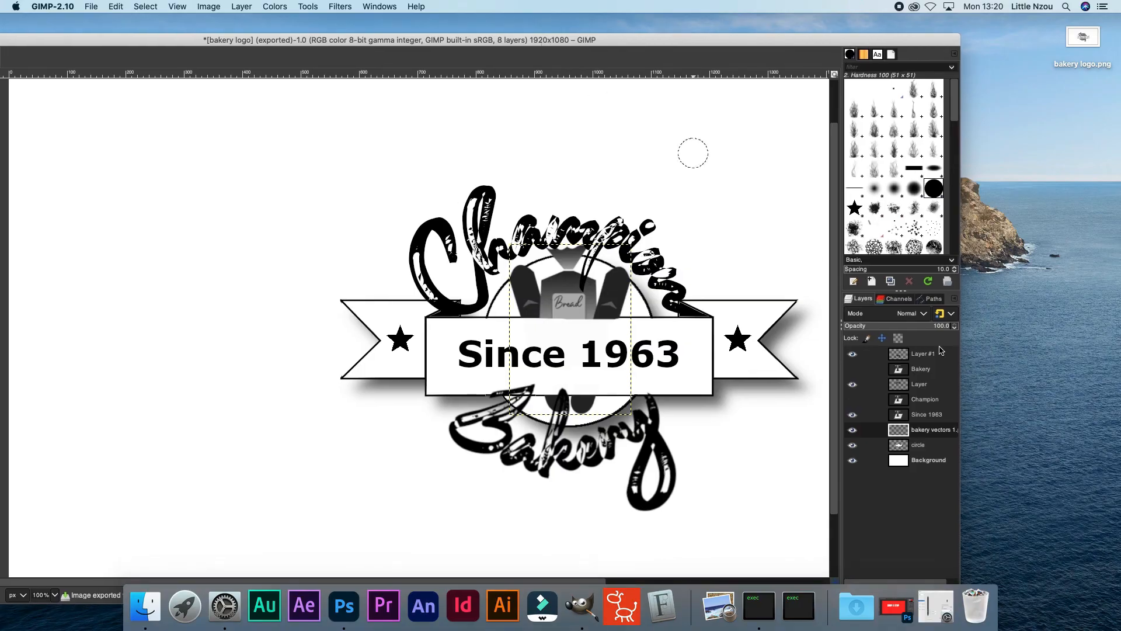
{"action": "left_click", "coordinate": [1083, 39]}
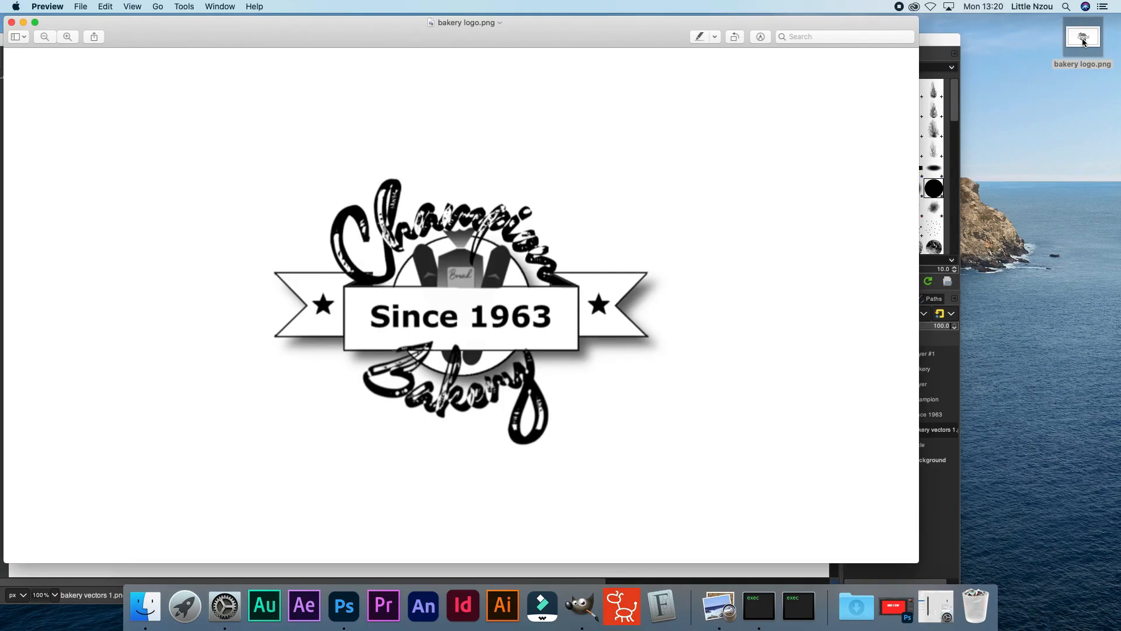
{"action": "left_click", "coordinate": [35, 22]}
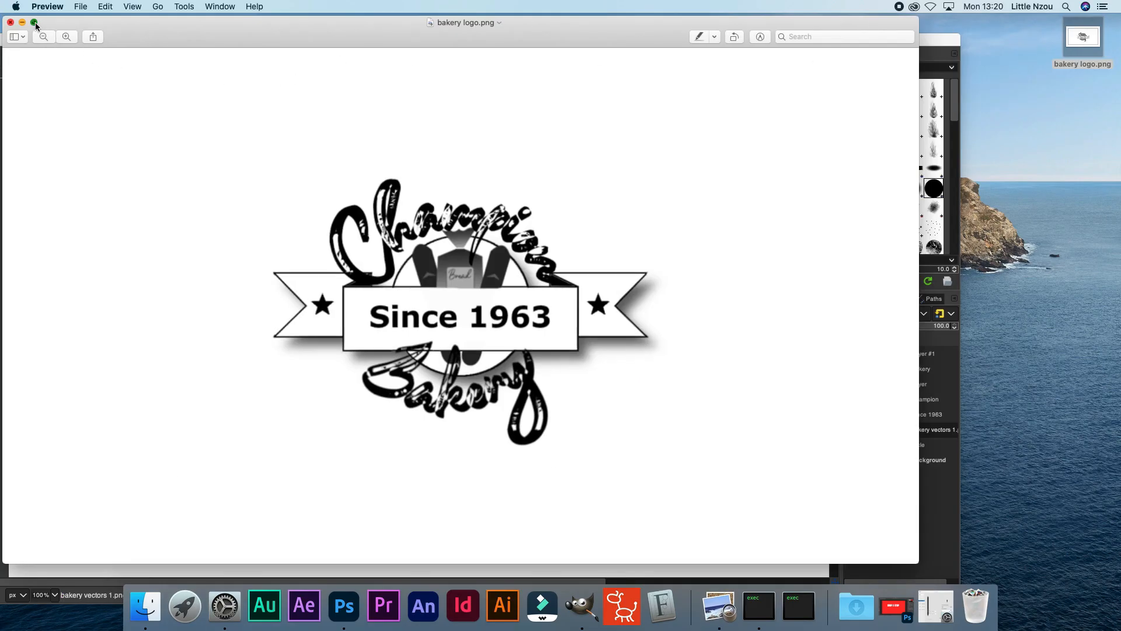